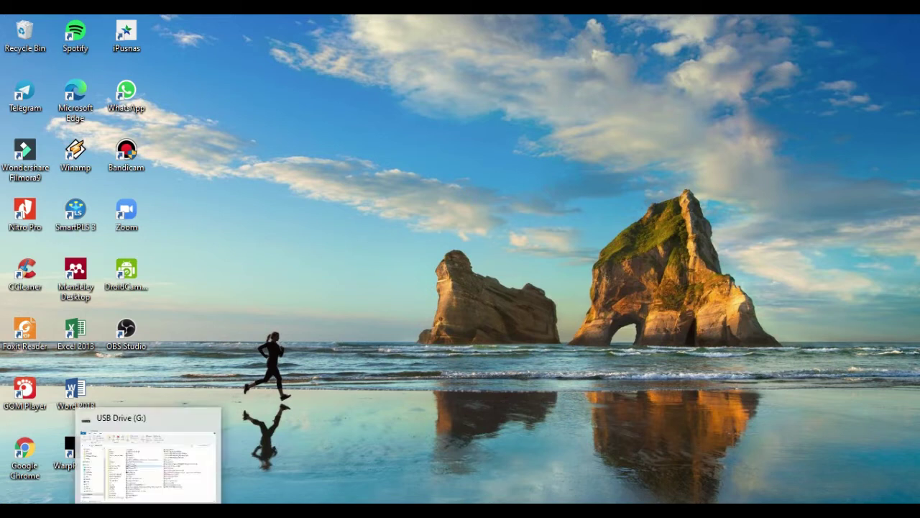
# Switch to the USB Drive (G:) window
pyautogui.click(148, 508)
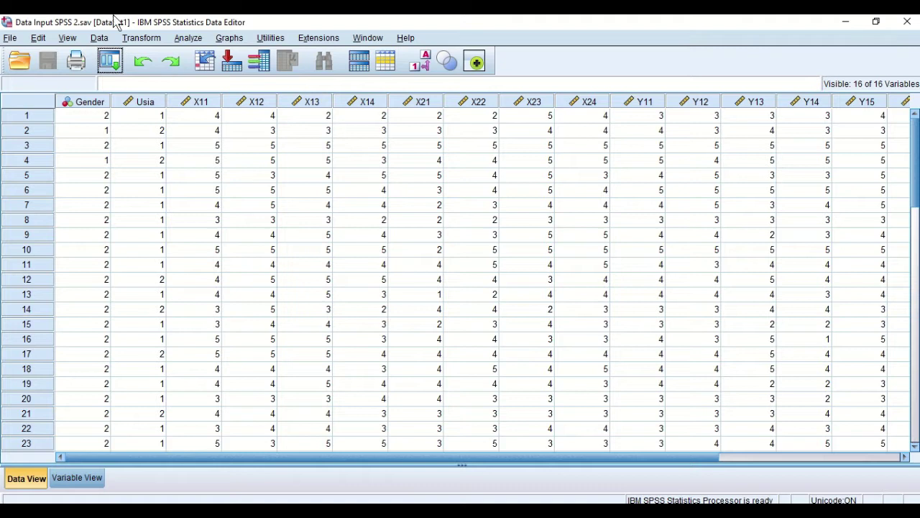
pyautogui.click(128, 40)
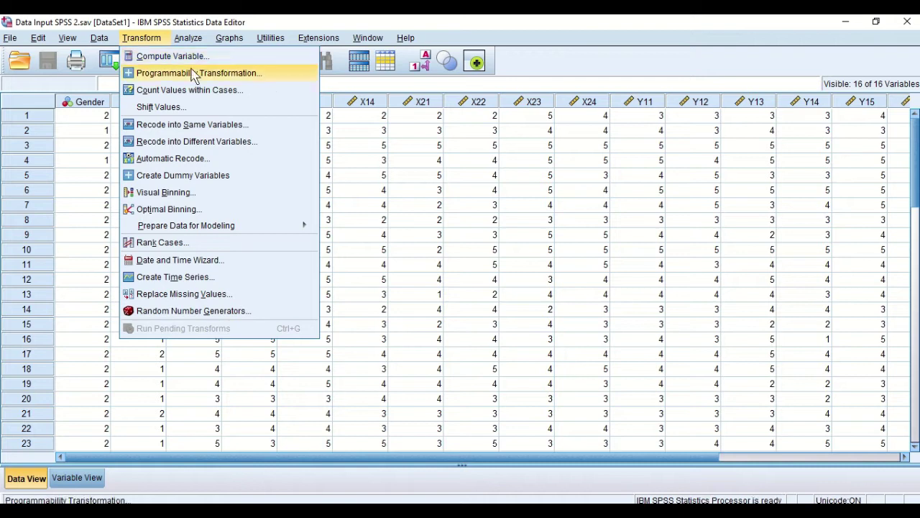
pyautogui.click(73, 134)
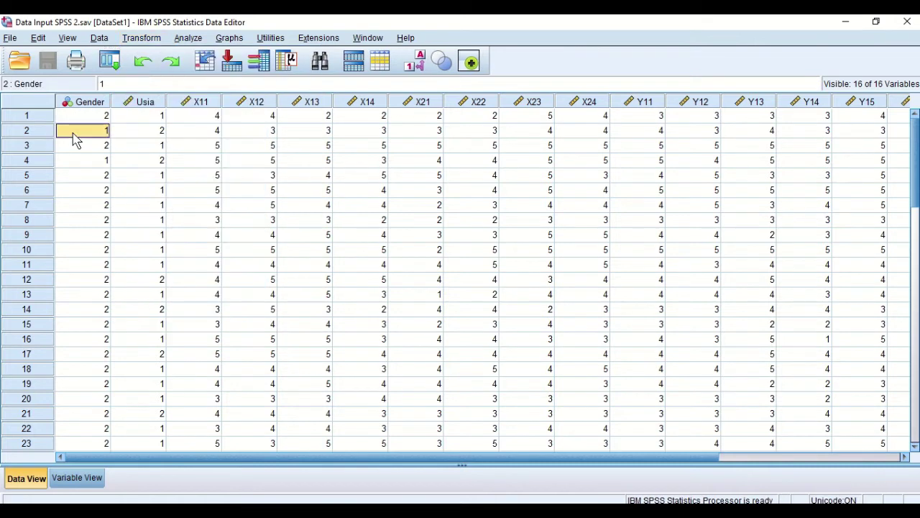
pyautogui.click(182, 146)
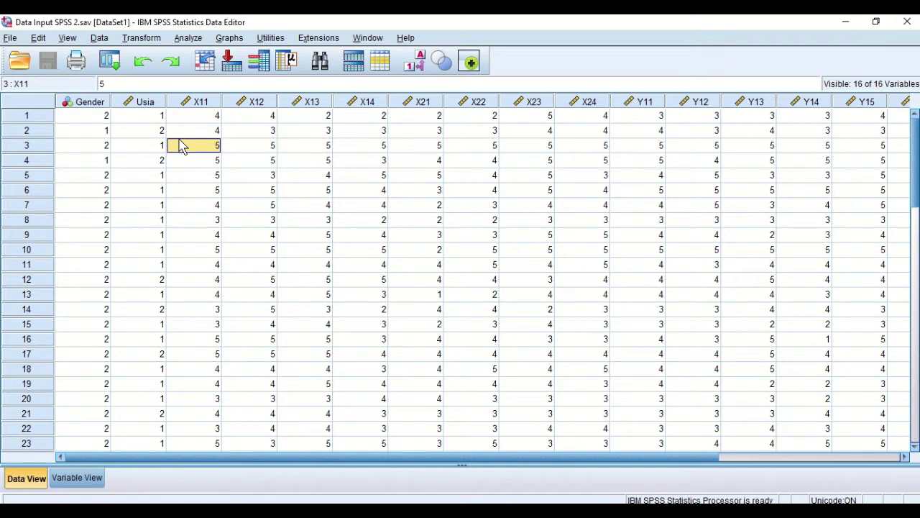
pyautogui.click(252, 147)
pyautogui.press('Right')
pyautogui.press('Left')
pyautogui.press('Left')
# Highlight the item columns X11 through X14 to review them, and clear the selection
pyautogui.click(201, 102)
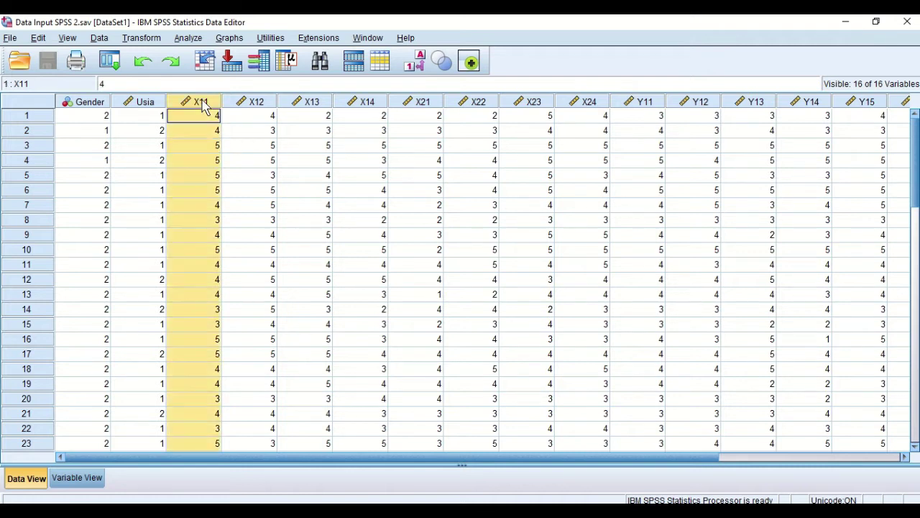
pyautogui.moveTo(205, 106); pyautogui.dragTo(229, 99)
pyautogui.hotkey('shift', 'Right')
pyautogui.hotkey('shift', 'Right')
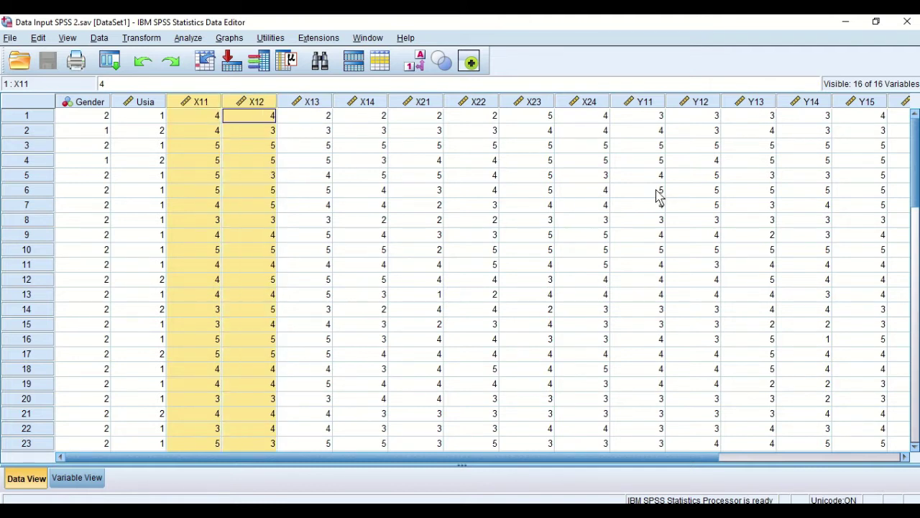
pyautogui.hotkey('shift', 'Right')
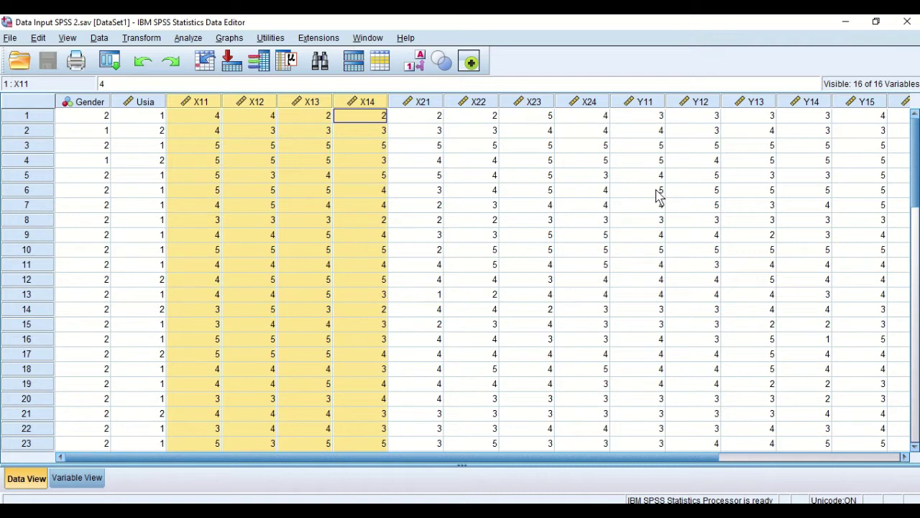
pyautogui.click(209, 121)
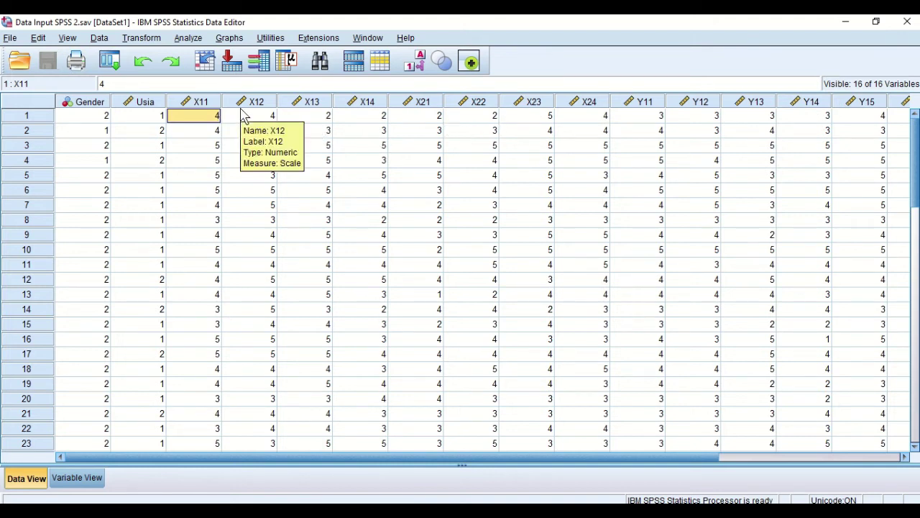
# Start a Compute Variable transformation and name the target variable Total_X1
pyautogui.click(142, 38)
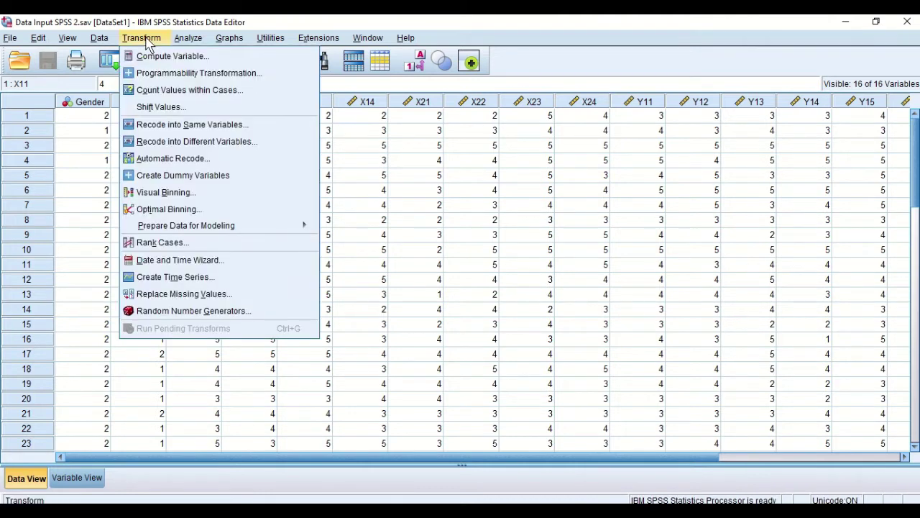
pyautogui.click(207, 57)
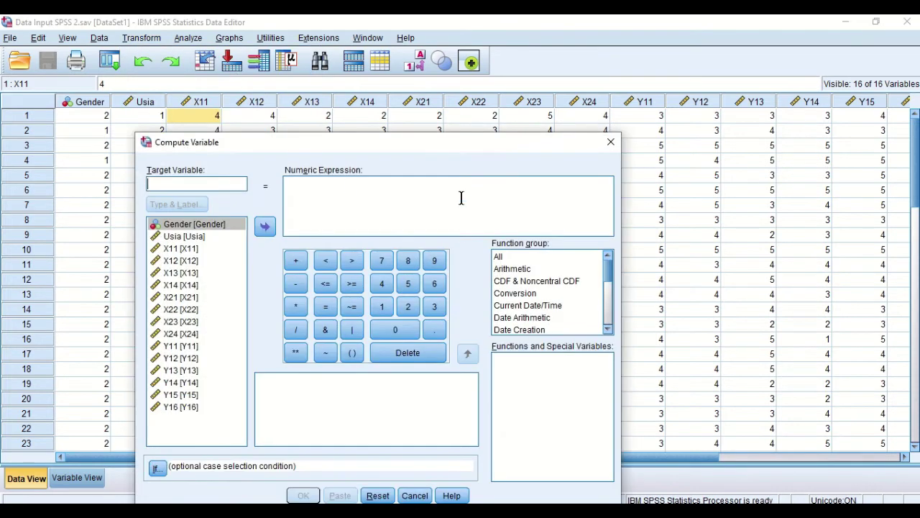
pyautogui.moveTo(408, 147); pyautogui.dragTo(482, 76)
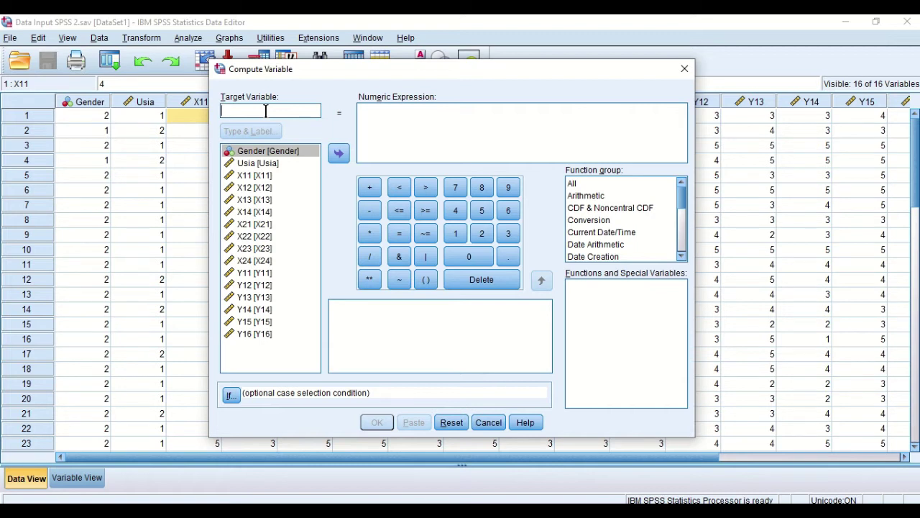
pyautogui.write('Total_')
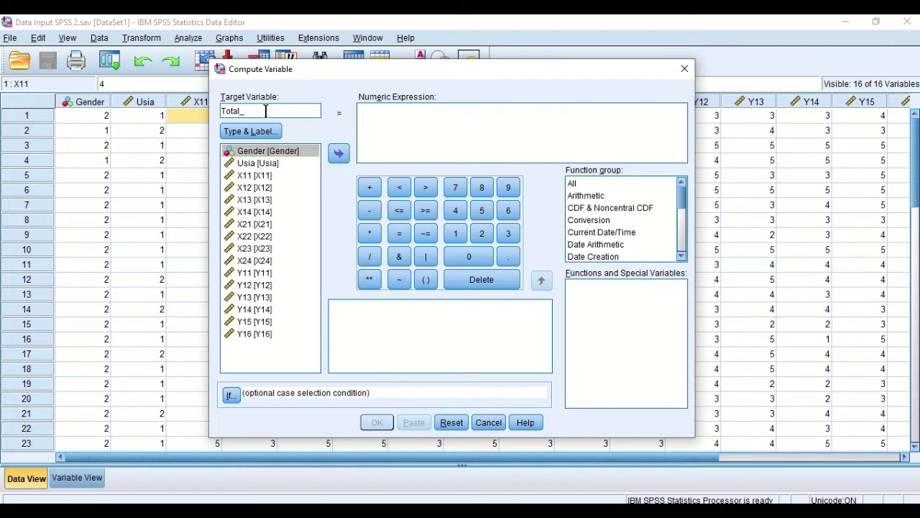
pyautogui.write('X1')
# Enter the numeric expression X11 + X12 + X13 + X14 for Total_X1 and run the computation
pyautogui.click(392, 112)
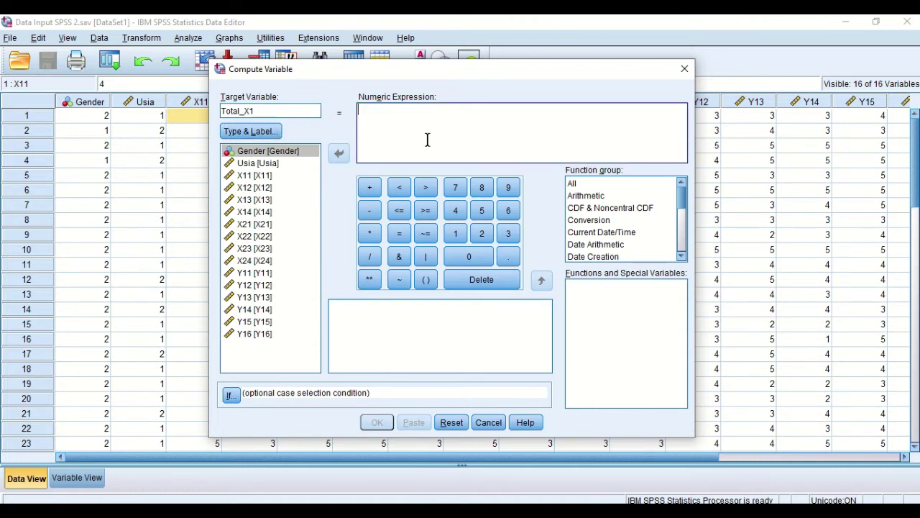
pyautogui.click(263, 177)
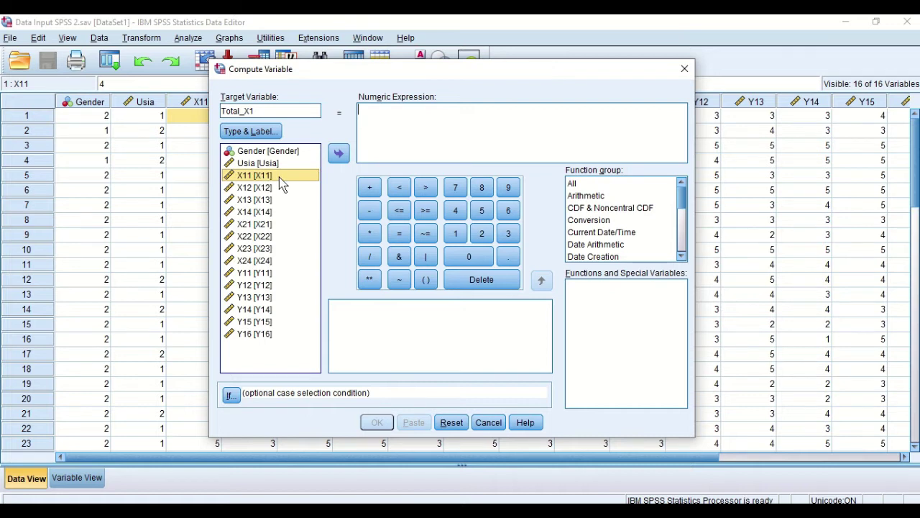
pyautogui.doubleClick(281, 178)
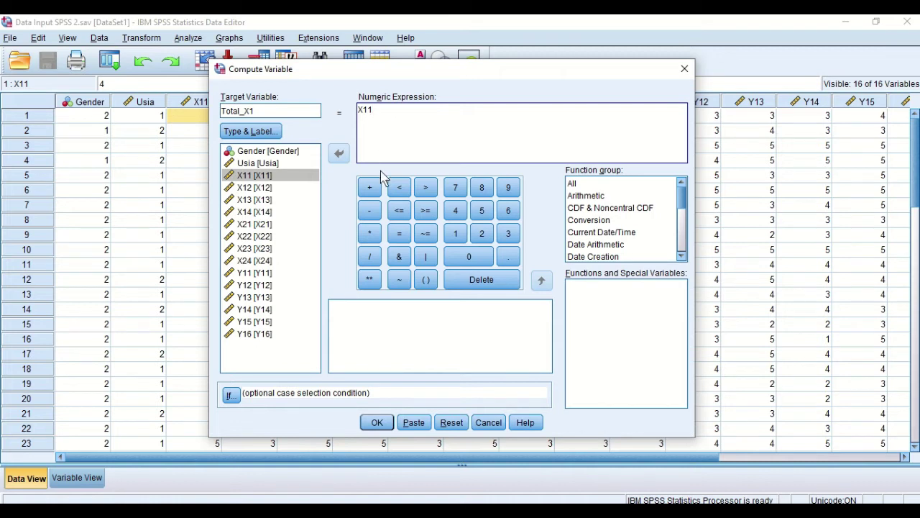
pyautogui.click(370, 188)
pyautogui.click(264, 189)
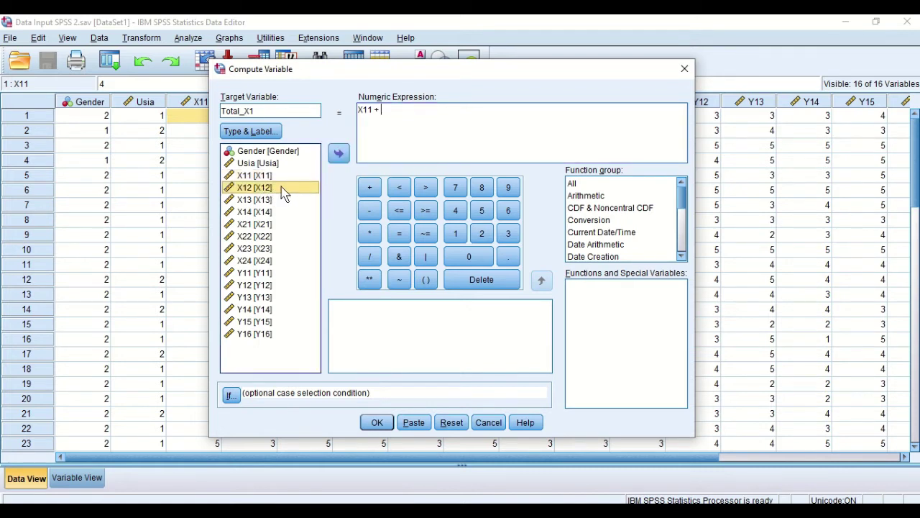
pyautogui.click(341, 164)
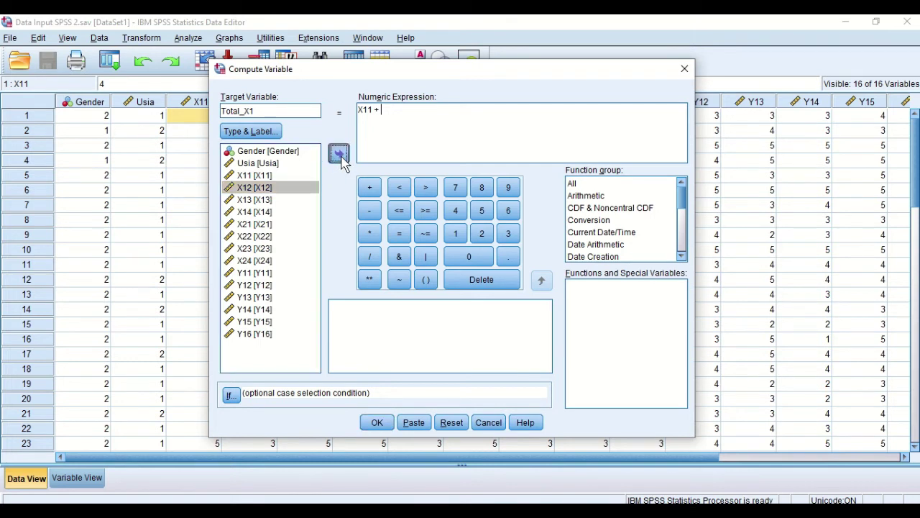
pyautogui.click(372, 188)
pyautogui.doubleClick(264, 202)
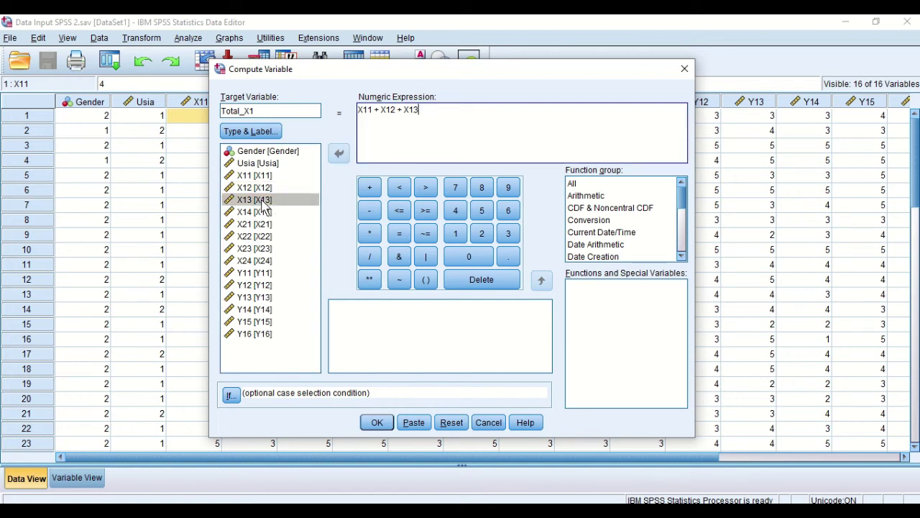
pyautogui.click(369, 186)
pyautogui.doubleClick(270, 211)
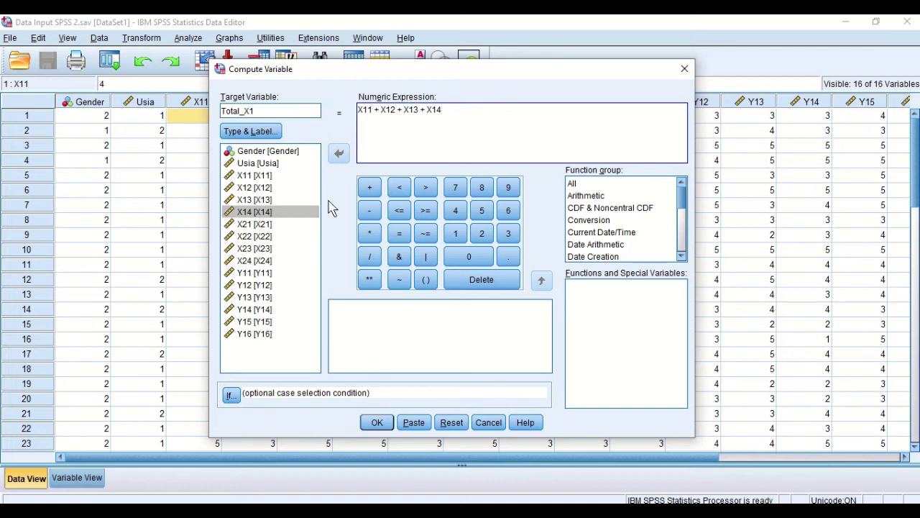
pyautogui.click(379, 423)
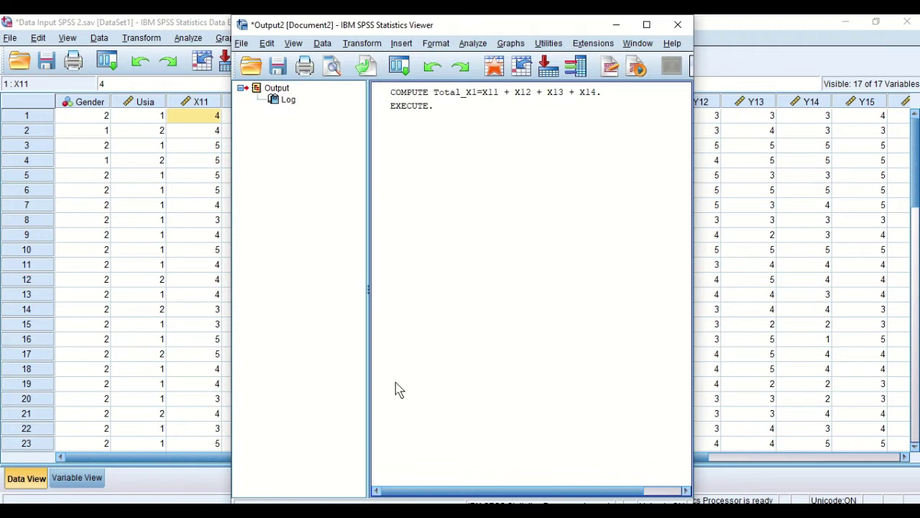
# Minimize the output viewer and examine the computed Total_X1 column in the data
pyautogui.click(618, 26)
pyautogui.moveTo(310, 464); pyautogui.dragTo(538, 438)
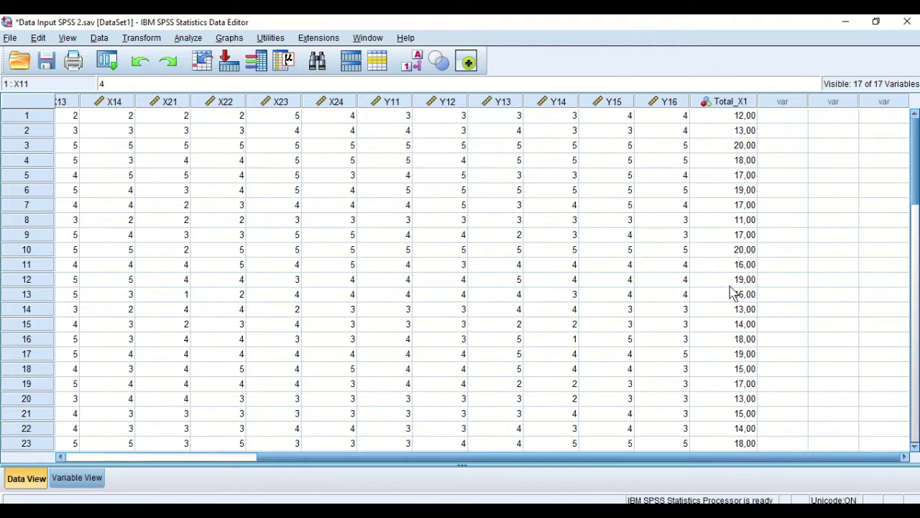
pyautogui.click(721, 103)
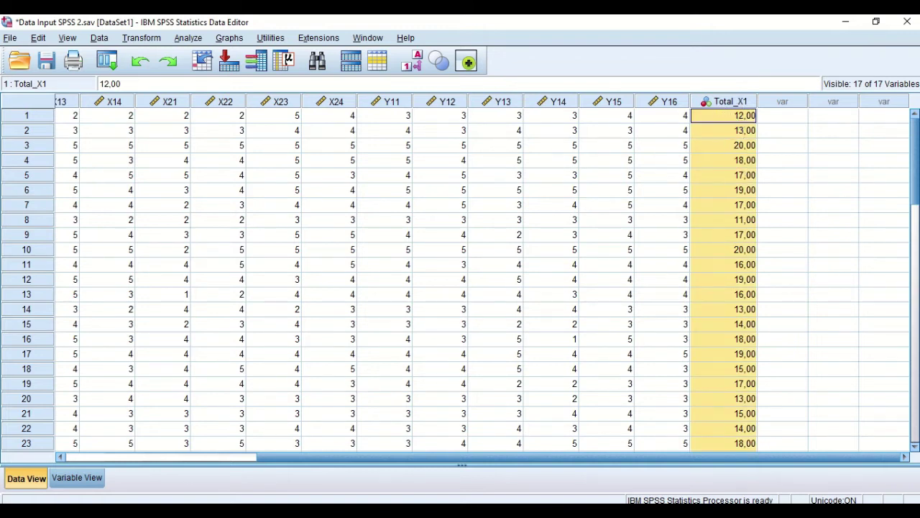
pyautogui.click(714, 151)
pyautogui.click(657, 150)
pyautogui.click(722, 131)
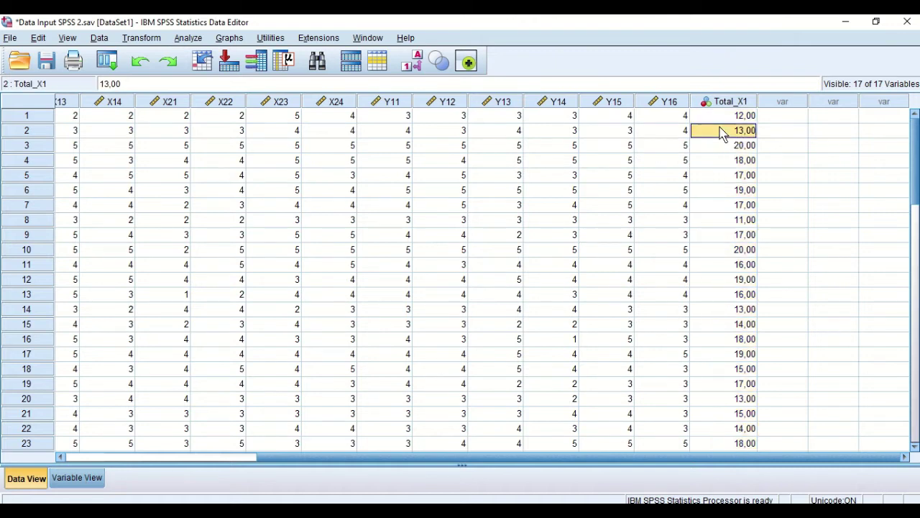
pyautogui.click(726, 116)
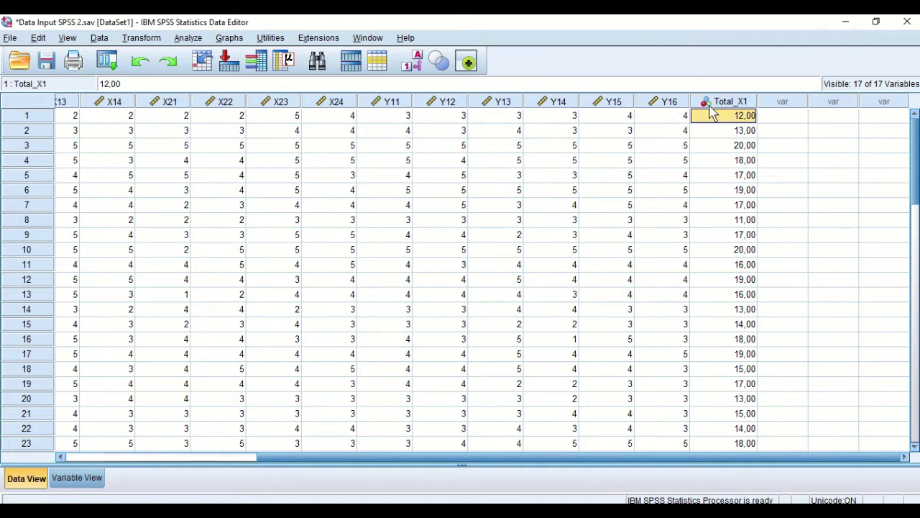
# In the variable definitions, set Total_X1 to 0 decimals and its measurement level to Scale
pyautogui.click(75, 480)
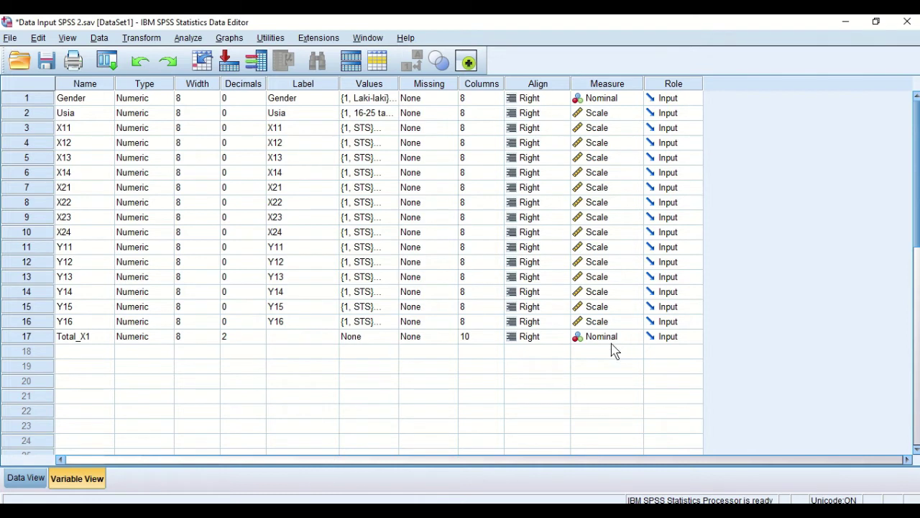
pyautogui.click(43, 486)
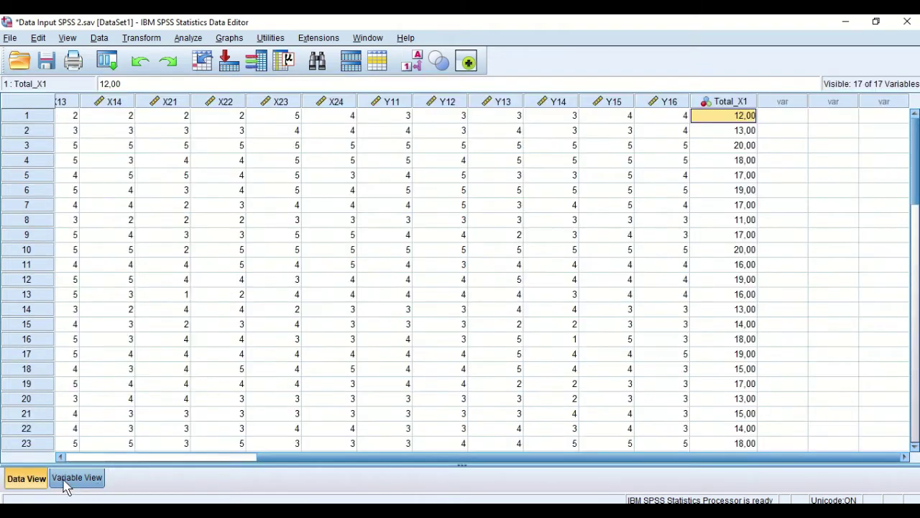
pyautogui.click(66, 483)
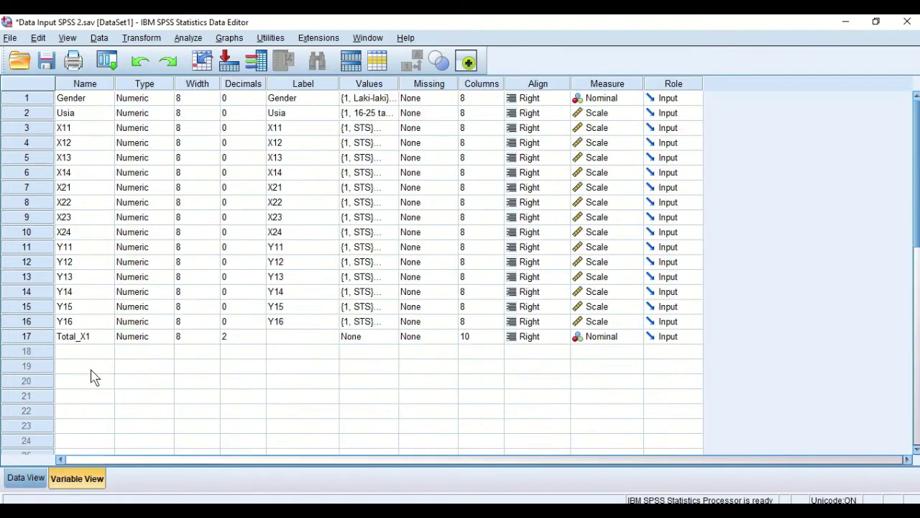
pyautogui.click(237, 337)
pyautogui.click(260, 340)
pyautogui.click(260, 340)
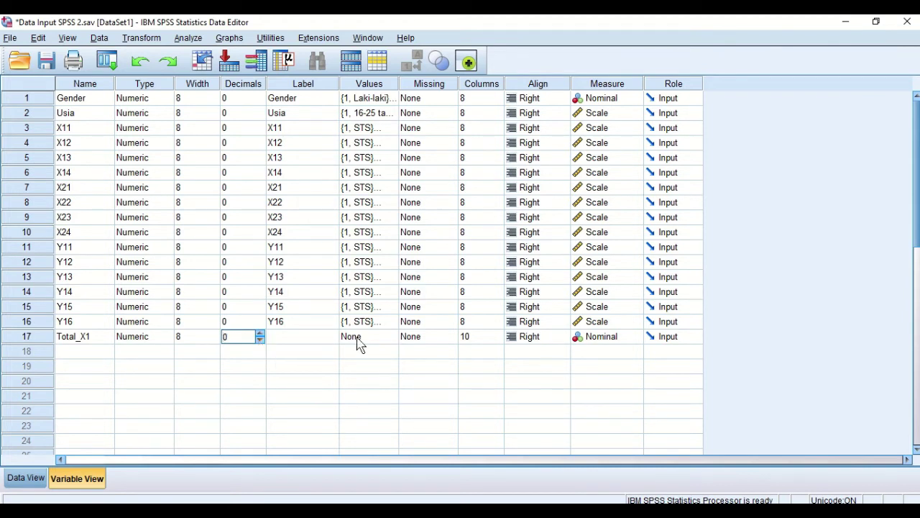
pyautogui.click(323, 340)
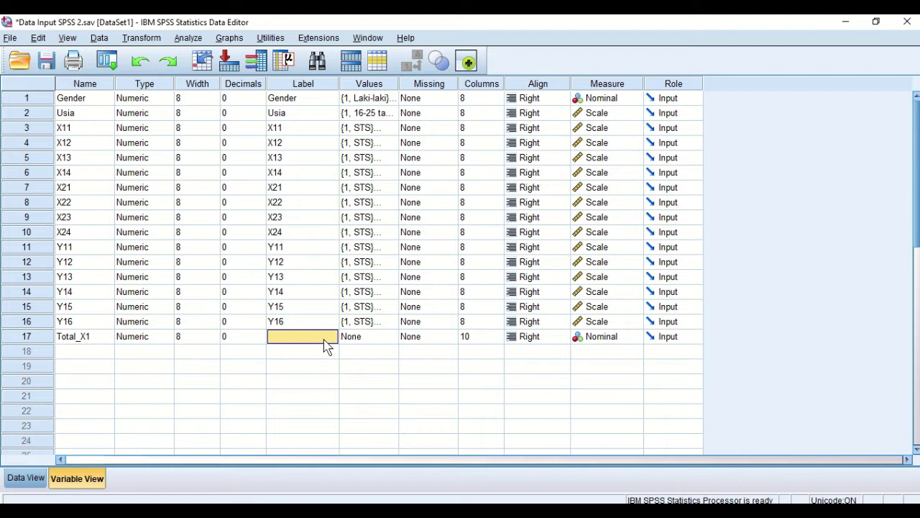
pyautogui.click(635, 338)
pyautogui.click(611, 352)
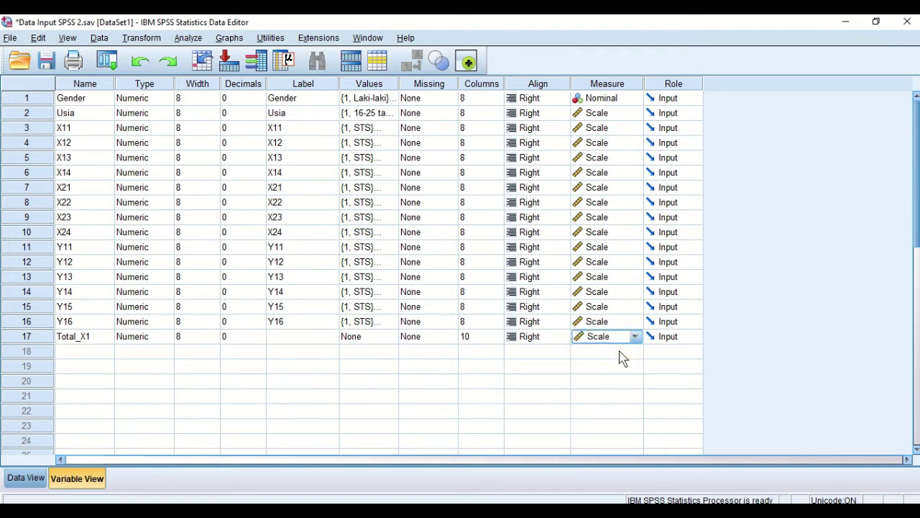
# Return to the data sheet and review the reformatted Total_X1 column against the item columns
pyautogui.click(26, 478)
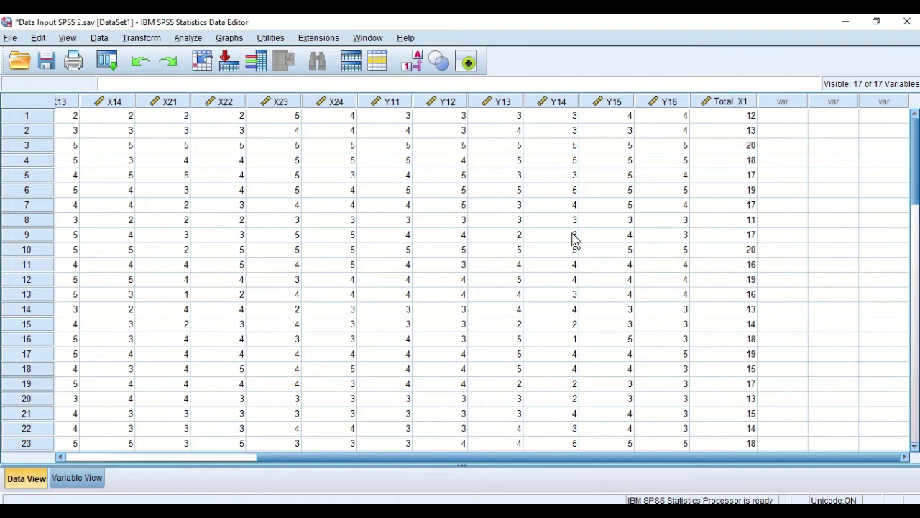
pyautogui.moveTo(550, 456); pyautogui.dragTo(302, 446)
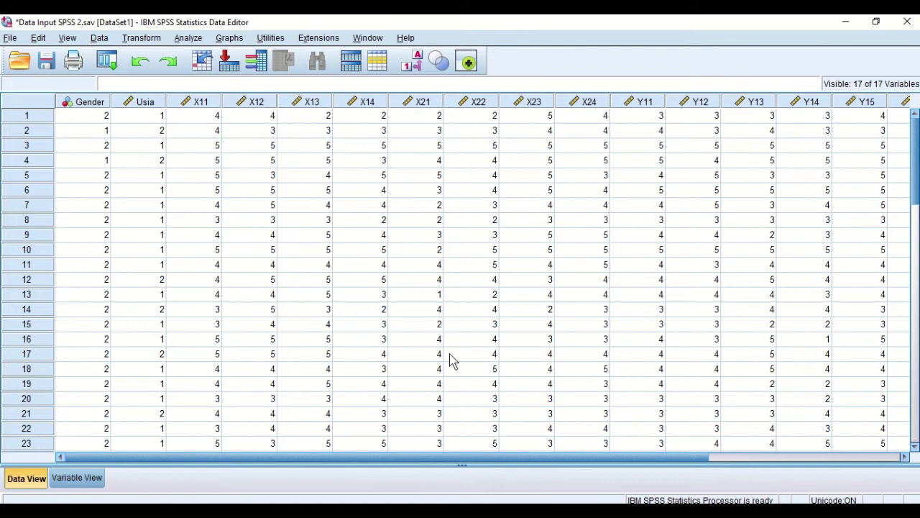
pyautogui.moveTo(473, 460); pyautogui.dragTo(710, 476)
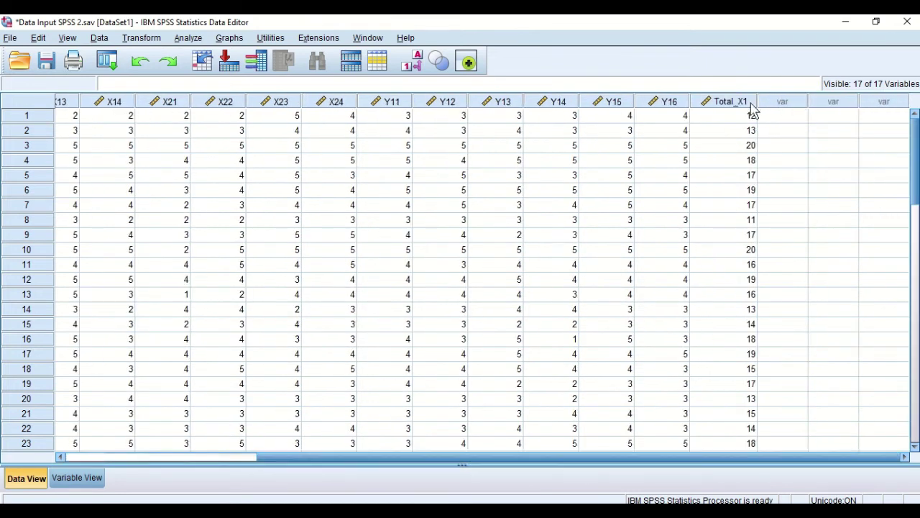
pyautogui.moveTo(383, 457); pyautogui.dragTo(160, 421)
# Start a new variable computation with Rata_X1 as the target and clear the previous numeric expression
pyautogui.moveTo(484, 22)
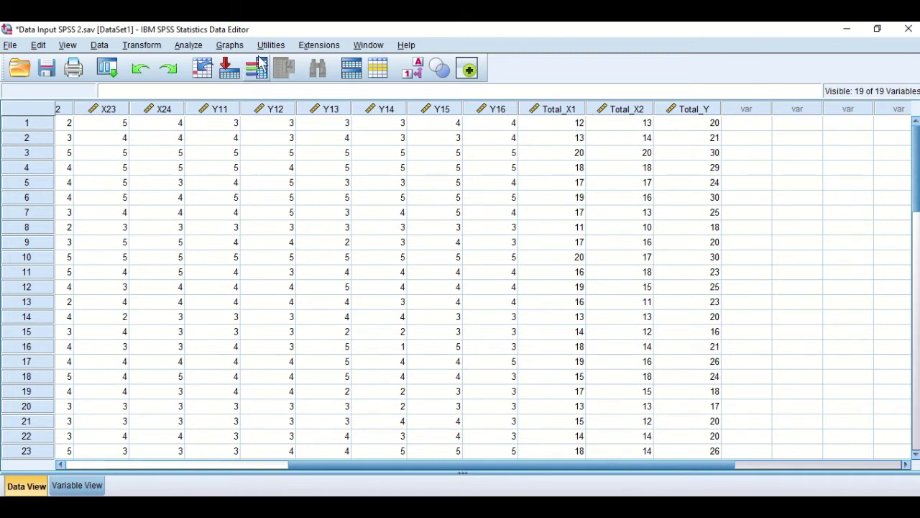
pyautogui.click(159, 50)
pyautogui.click(167, 63)
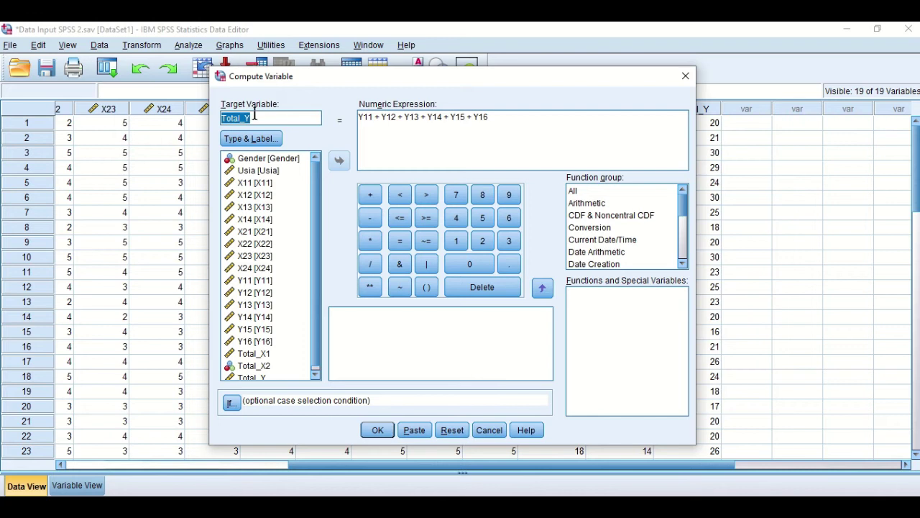
pyautogui.write('R')
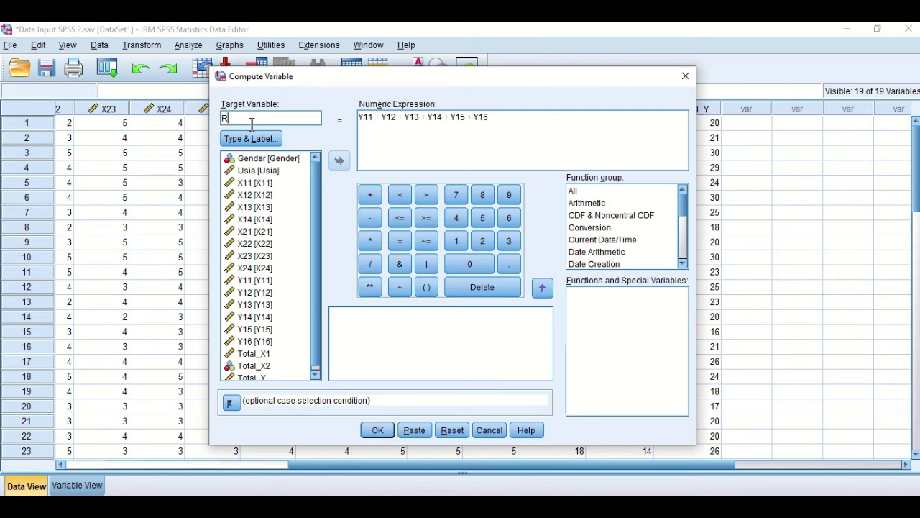
pyautogui.write('ata_x1')
pyautogui.press('BackSpace')
pyautogui.press('BackSpace')
pyautogui.write('X1')
pyautogui.moveTo(538, 119); pyautogui.dragTo(350, 121)
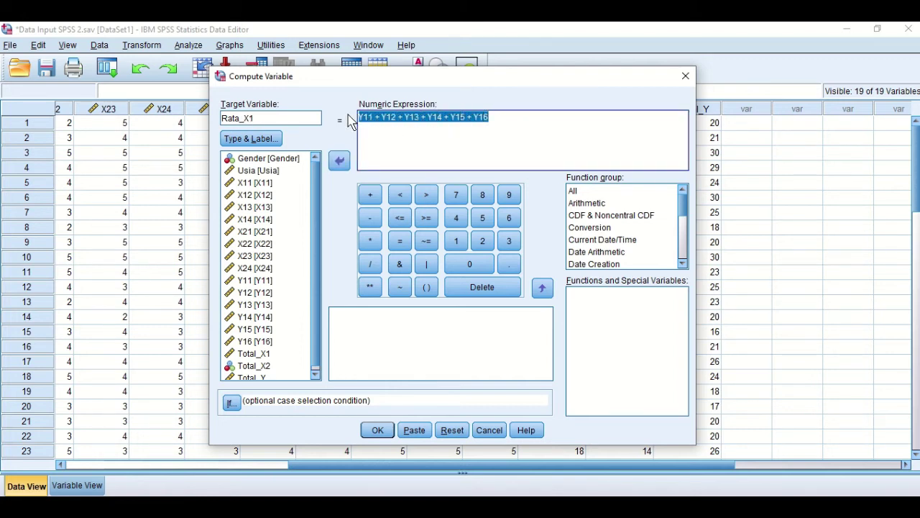
pyautogui.press('BackSpace')
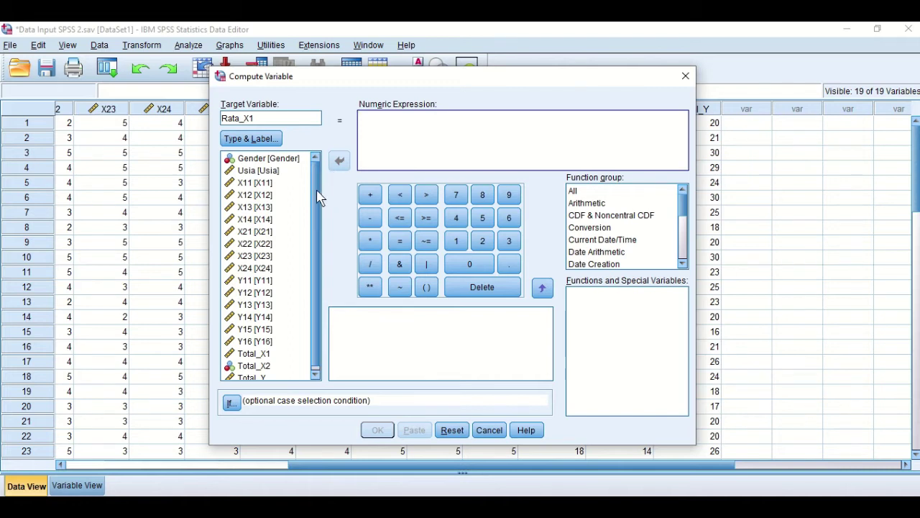
# Enter the numeric expression Total_X1 / 4 for Rata_X1, run the computation and minimize the output viewer
pyautogui.scroll(-1, 314, 230)
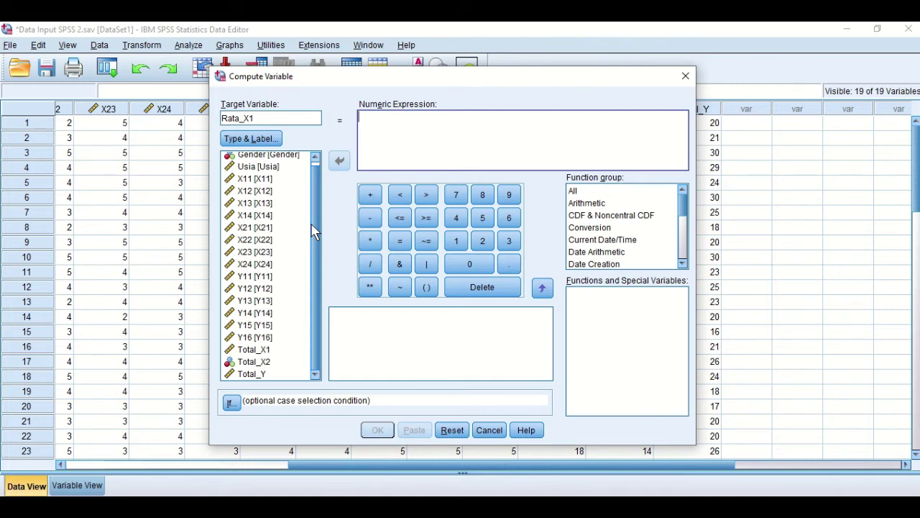
pyautogui.click(252, 351)
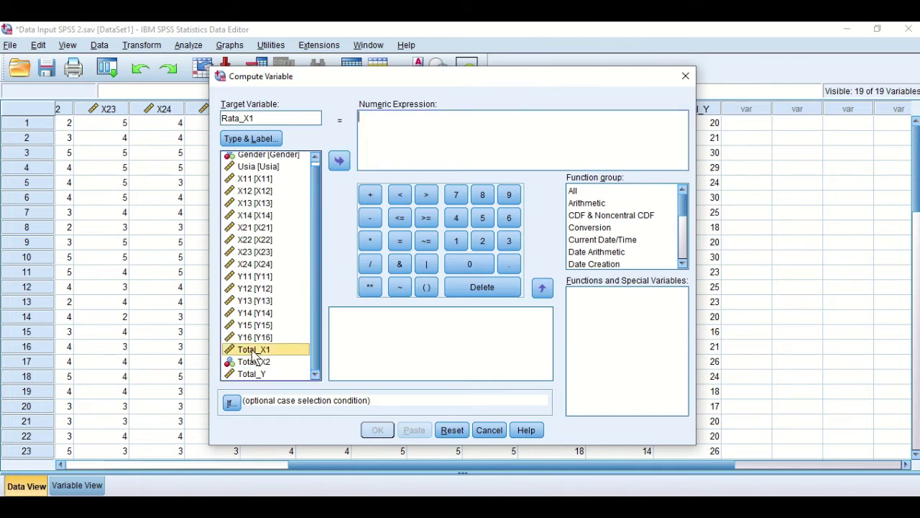
pyautogui.doubleClick(254, 351)
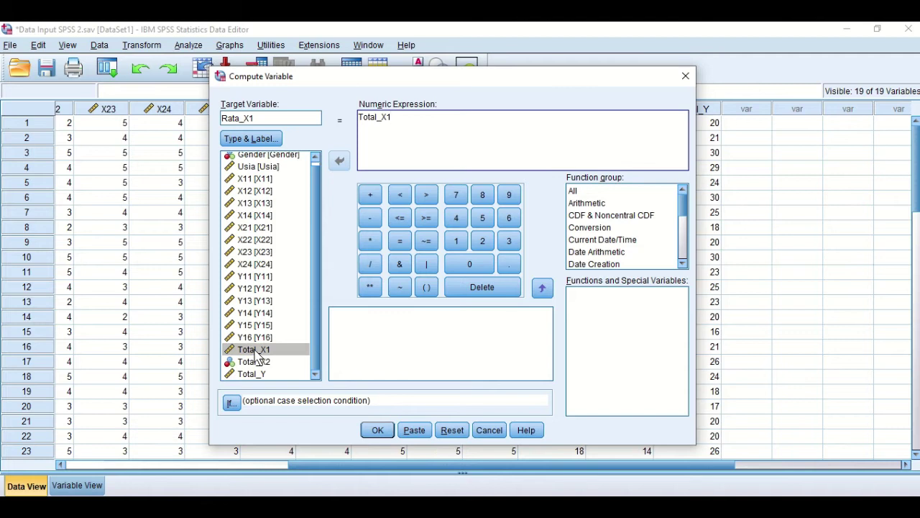
pyautogui.click(371, 265)
pyautogui.click(264, 179)
pyautogui.press('Down')
pyautogui.press('Up')
pyautogui.press('Down')
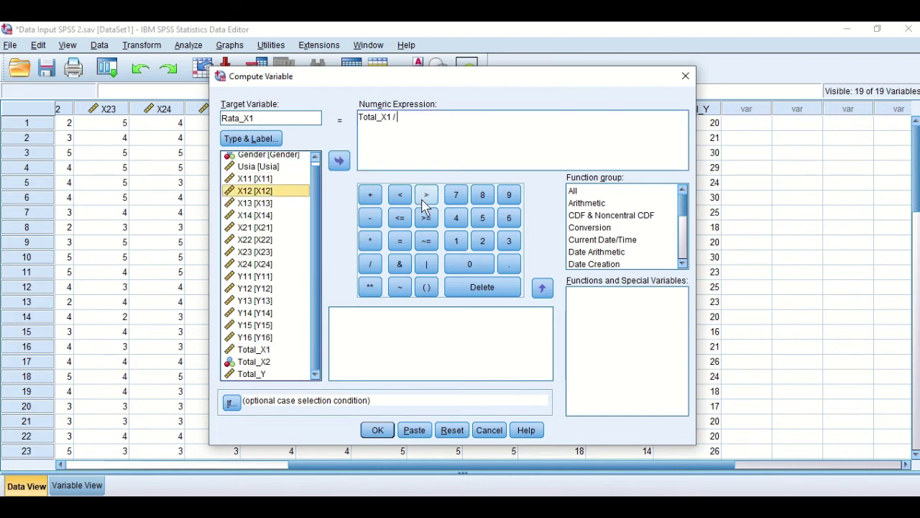
pyautogui.press('Down')
pyautogui.press('Down')
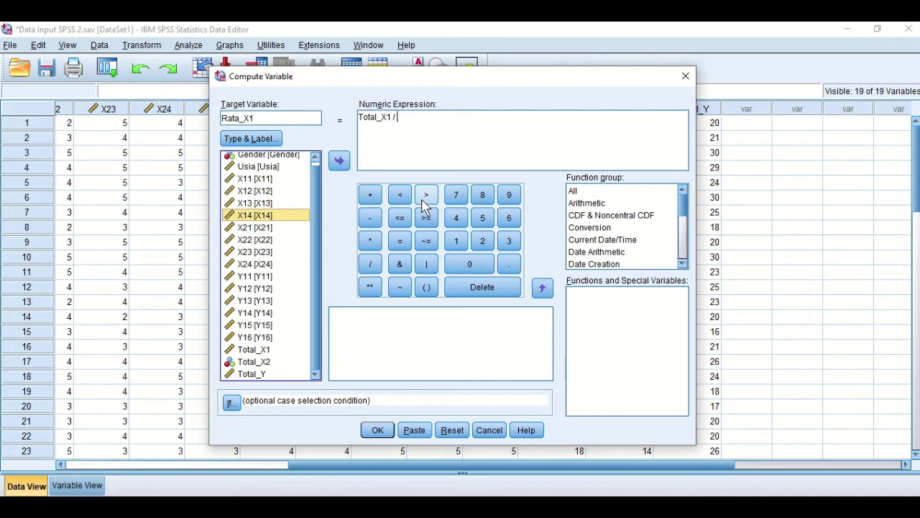
pyautogui.click(427, 122)
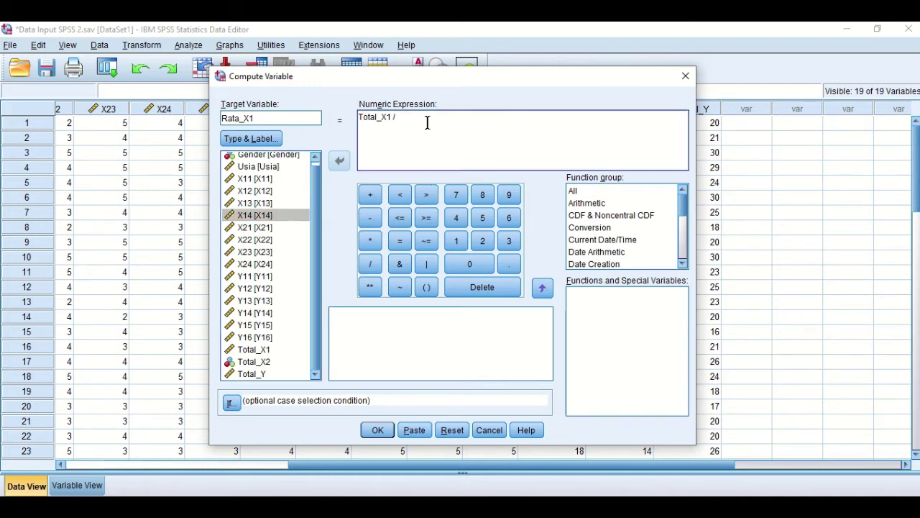
pyautogui.write('4')
pyautogui.click(377, 430)
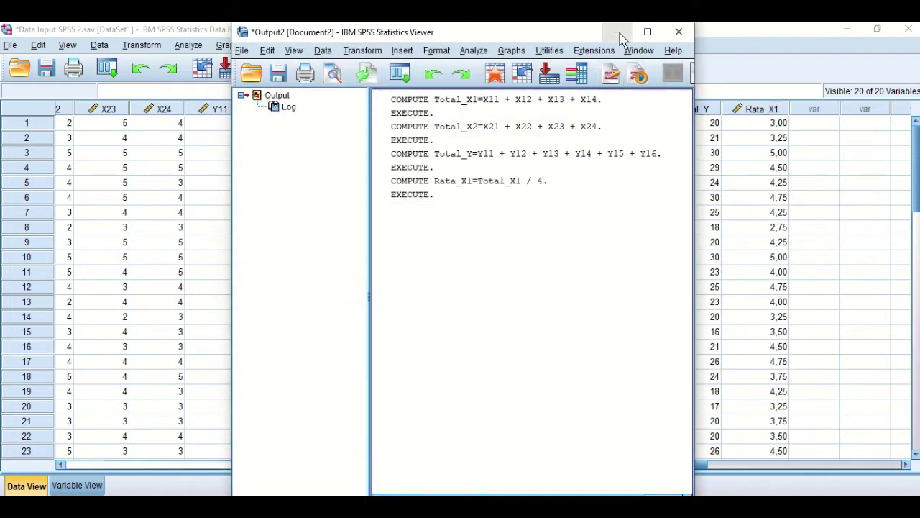
pyautogui.click(616, 31)
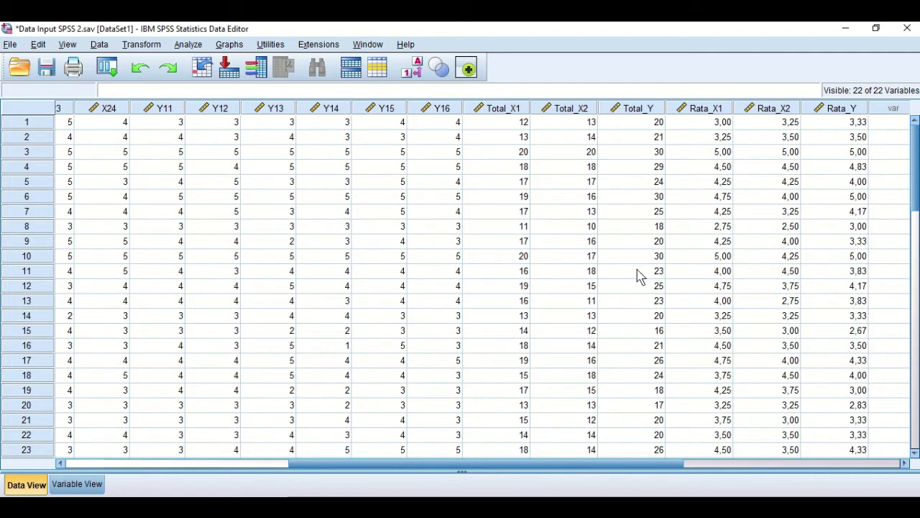
# In the variable definitions, label Total_X1 as Pelayan, Total_X2 as Kepuasan and Total_Y as Loyalitas
pyautogui.click(80, 484)
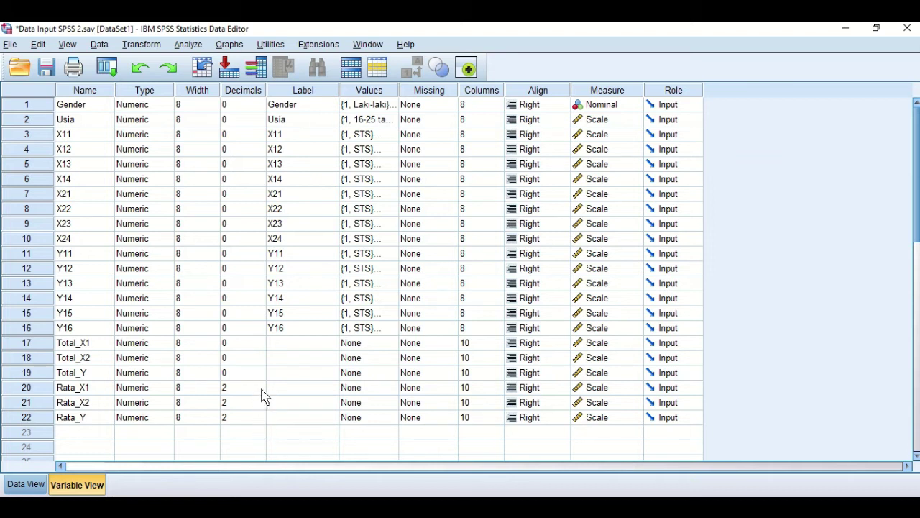
pyautogui.click(303, 344)
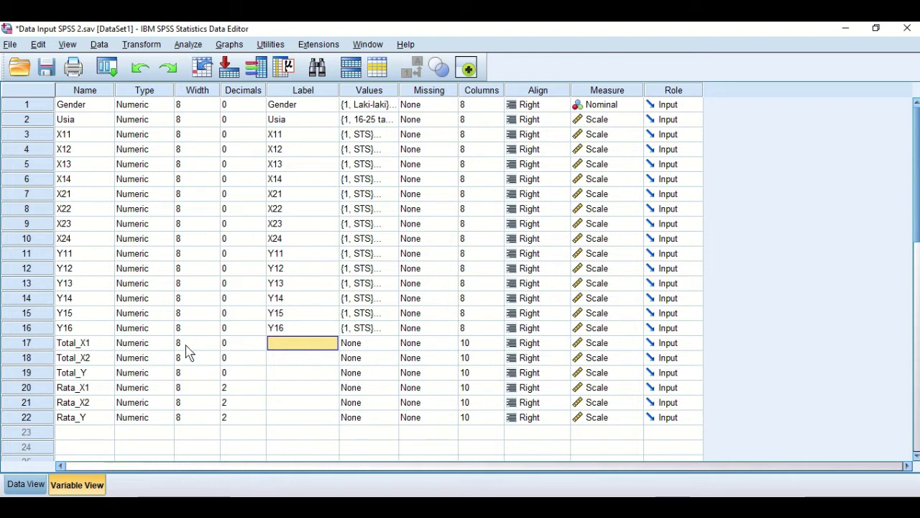
pyautogui.click(316, 342)
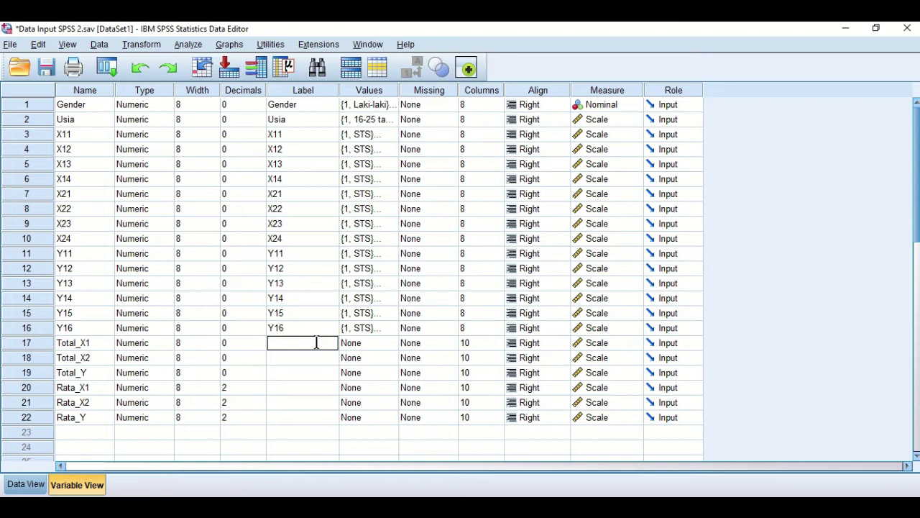
pyautogui.write('Pelayan')
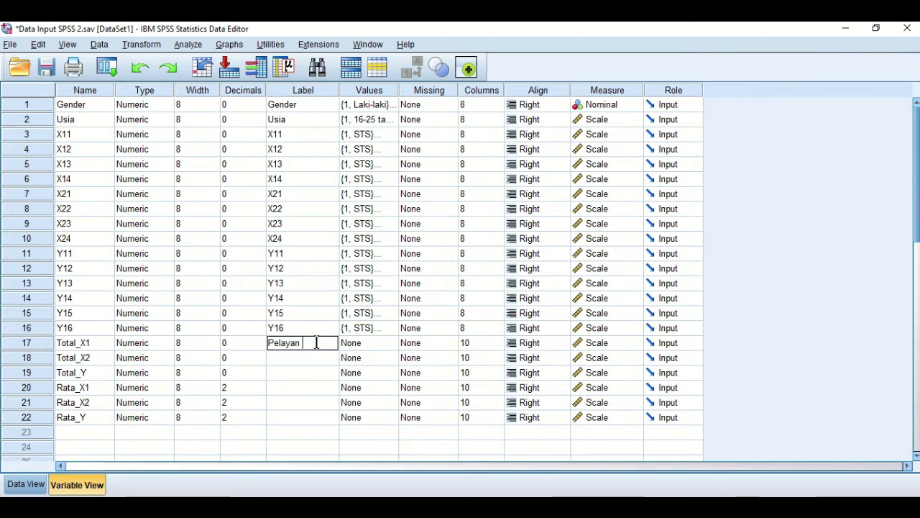
pyautogui.press('Return')
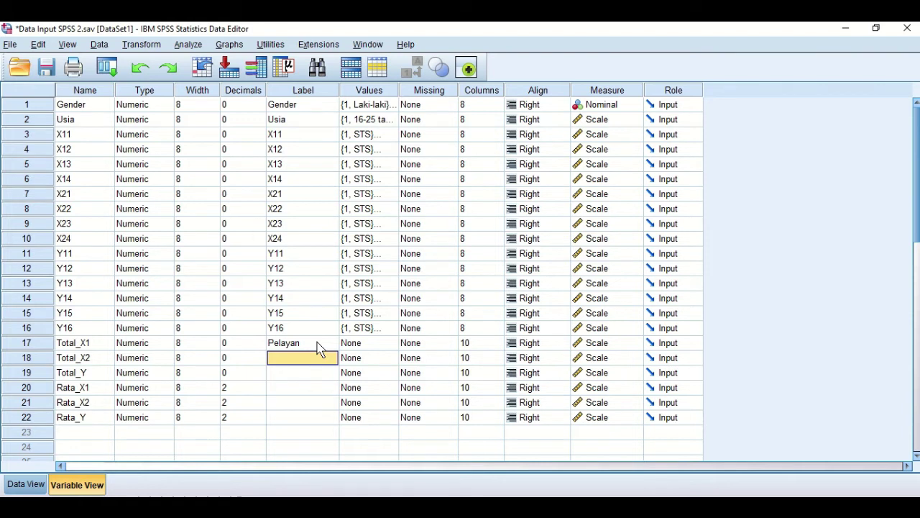
pyautogui.write('Kepuasan')
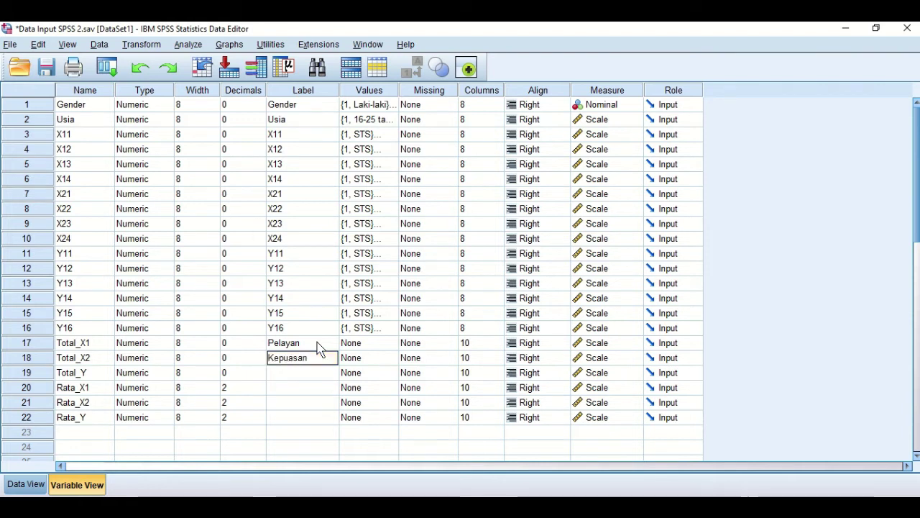
pyautogui.press('Return')
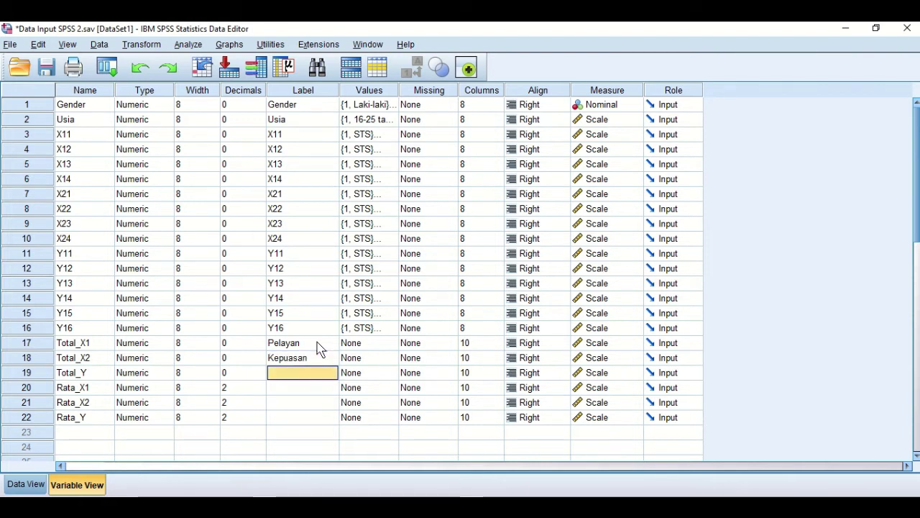
pyautogui.write('Loyalitas')
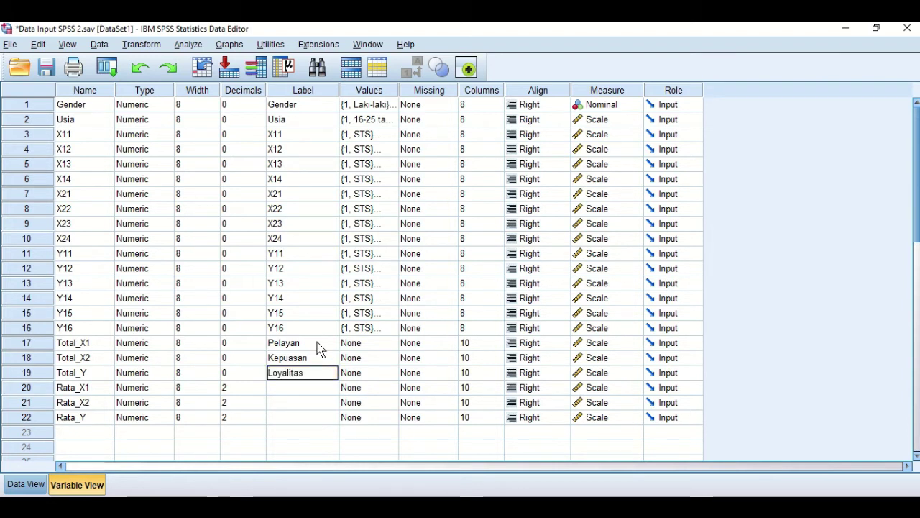
pyautogui.click(317, 343)
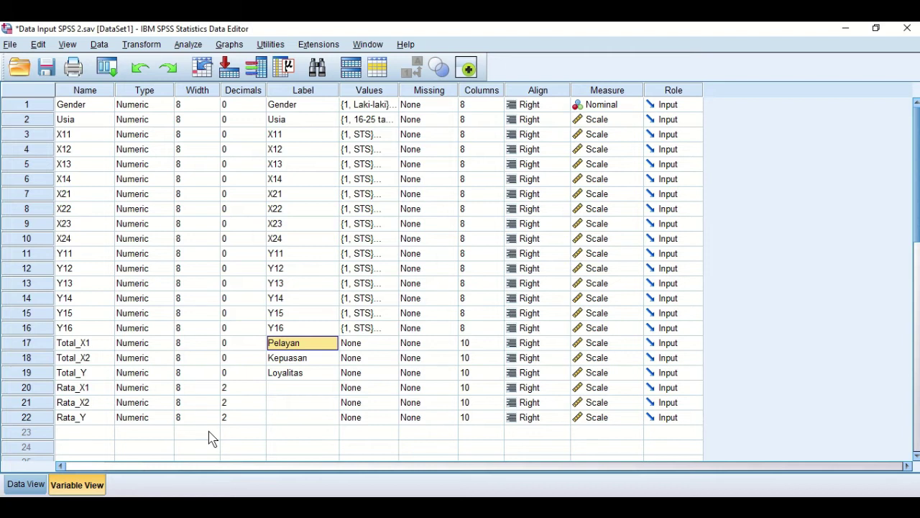
pyautogui.moveTo(298, 345); pyautogui.dragTo(295, 381)
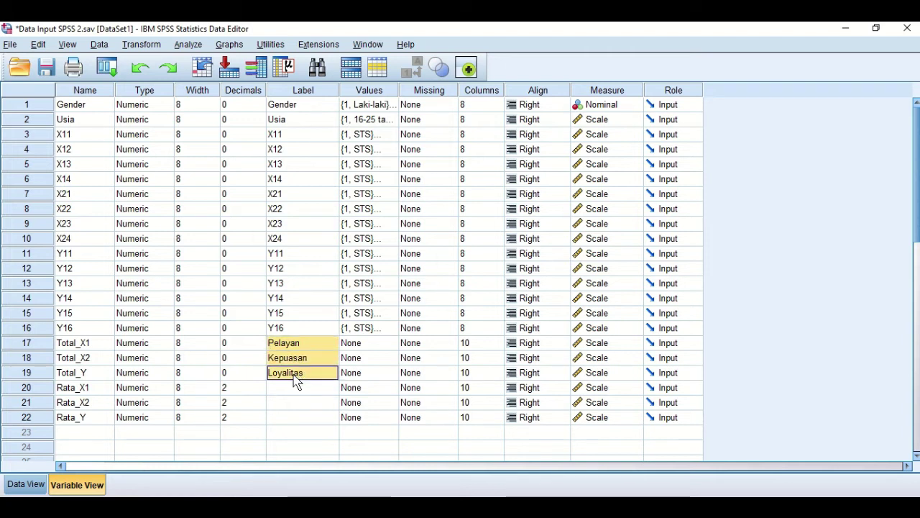
# Enter the labels Pelayan for Rata_X1 and Kepuasan for Rata_X2
pyautogui.click(294, 388)
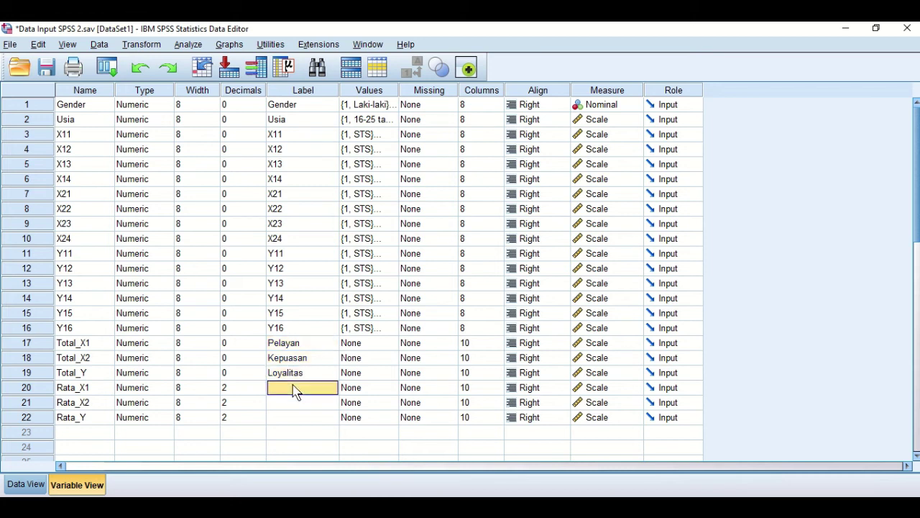
pyautogui.write('Pelayan')
pyautogui.click(297, 403)
pyautogui.write('Kepuasan')
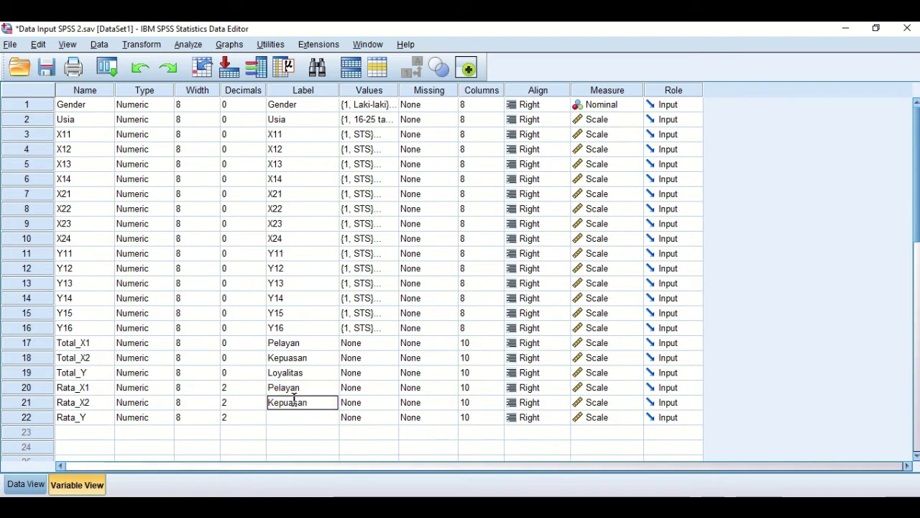
pyautogui.press('Return')
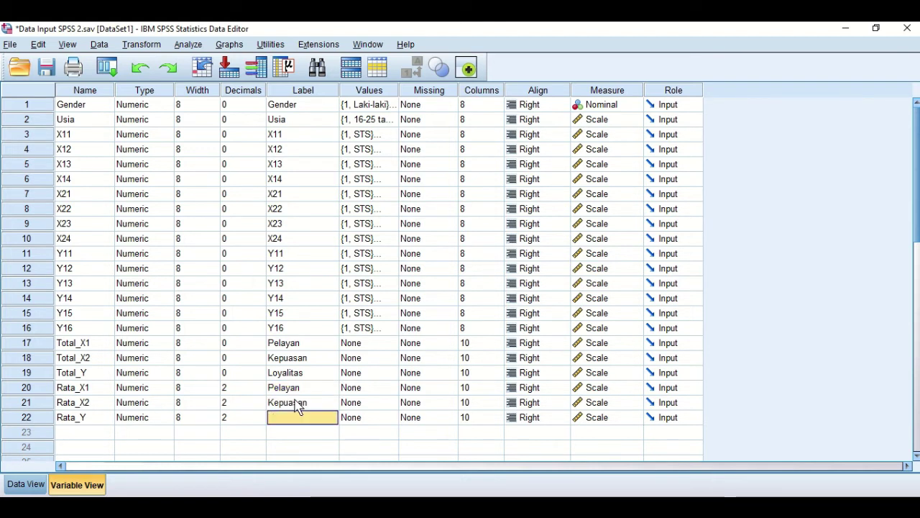
pyautogui.write('Pelaya')
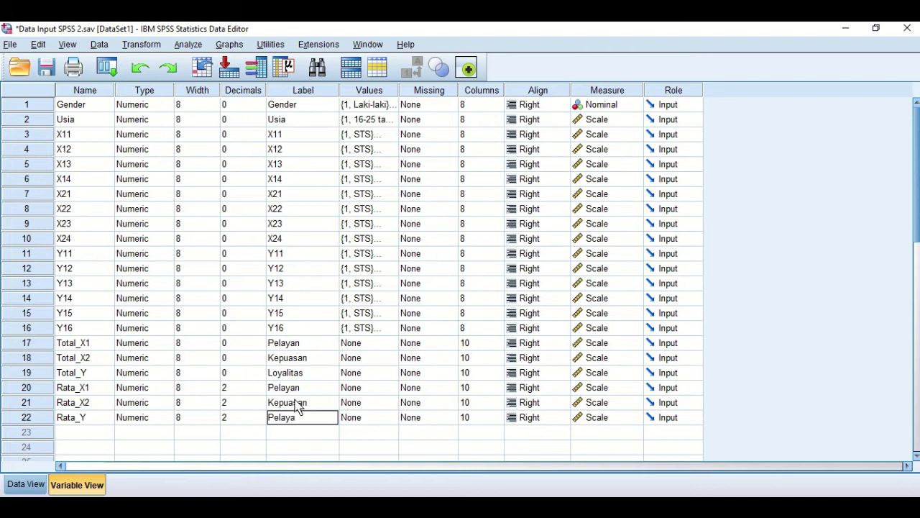
pyautogui.write('nan')
pyautogui.press('Return')
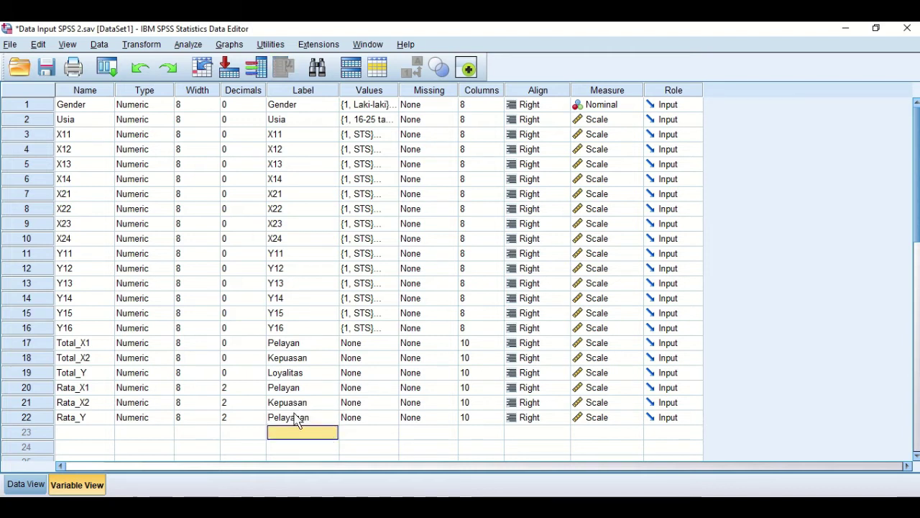
# Set the label of Rata_Y to Loyalitas
pyautogui.click(301, 420)
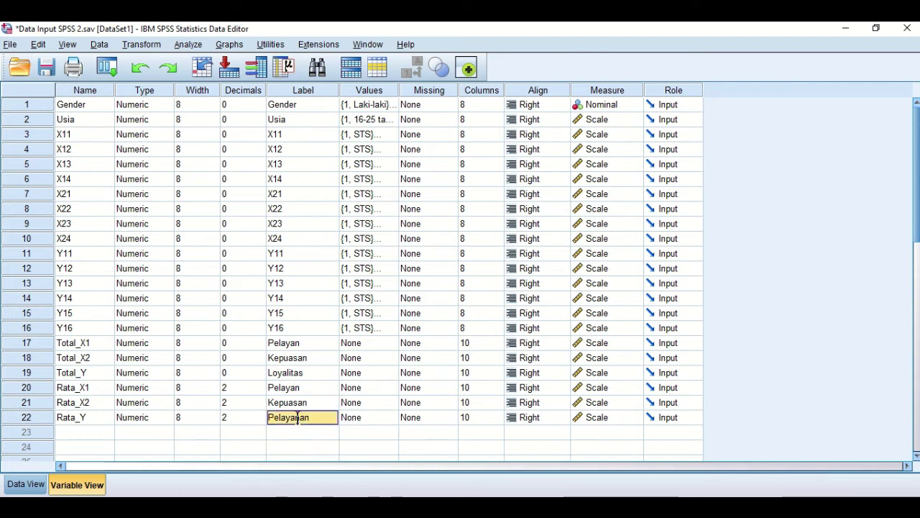
pyautogui.write('Loya')
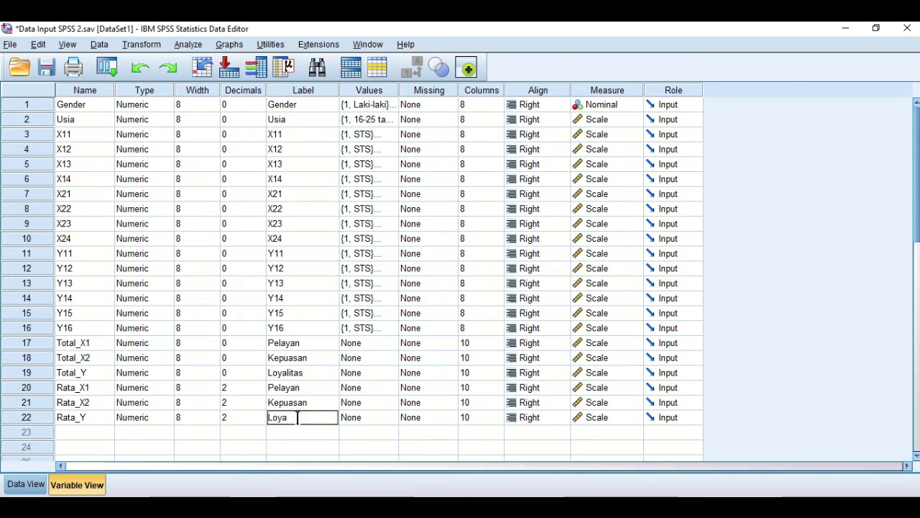
pyautogui.write('litas')
pyautogui.press('Return')
# Correct the label of Rata_X1 to Pelayanan
pyautogui.press('Up')
pyautogui.press('Up')
pyautogui.press('Up')
pyautogui.press('F2')
pyautogui.press('Return')
pyautogui.press('Up')
pyautogui.press('F2')
pyautogui.press('End')
pyautogui.write('an')
pyautogui.press('Return')
# Correct the label of Total_X1 to Pelayanan
pyautogui.press('Up')
pyautogui.press('Up')
pyautogui.press('Up')
pyautogui.press('Up')
pyautogui.press('F2')
pyautogui.press('End')
pyautogui.write('an')
pyautogui.press('Return')
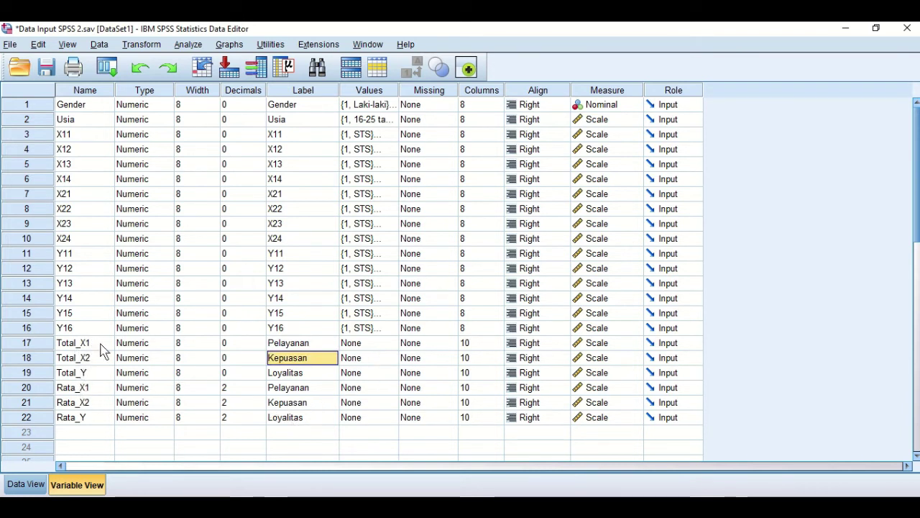
# Check the labels of the total and average variables, then review their computed columns in the data sheet
pyautogui.click(309, 424)
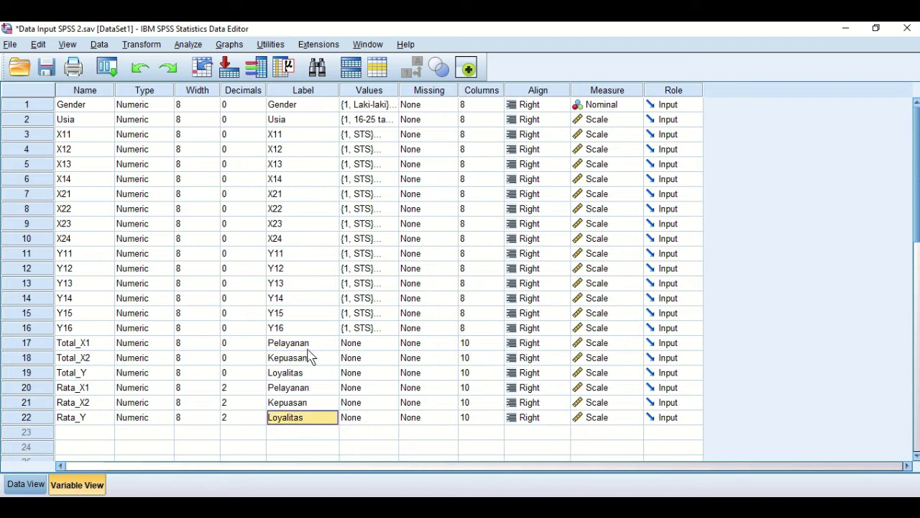
pyautogui.click(309, 348)
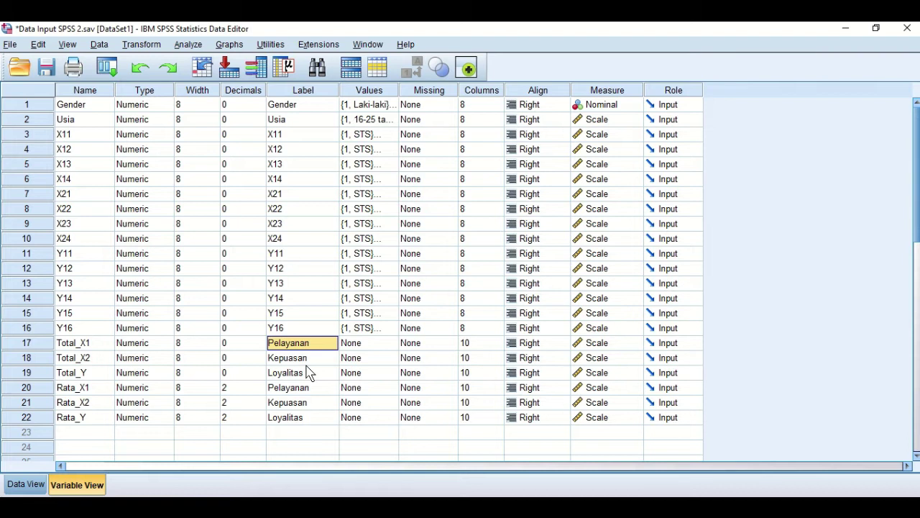
pyautogui.click(22, 484)
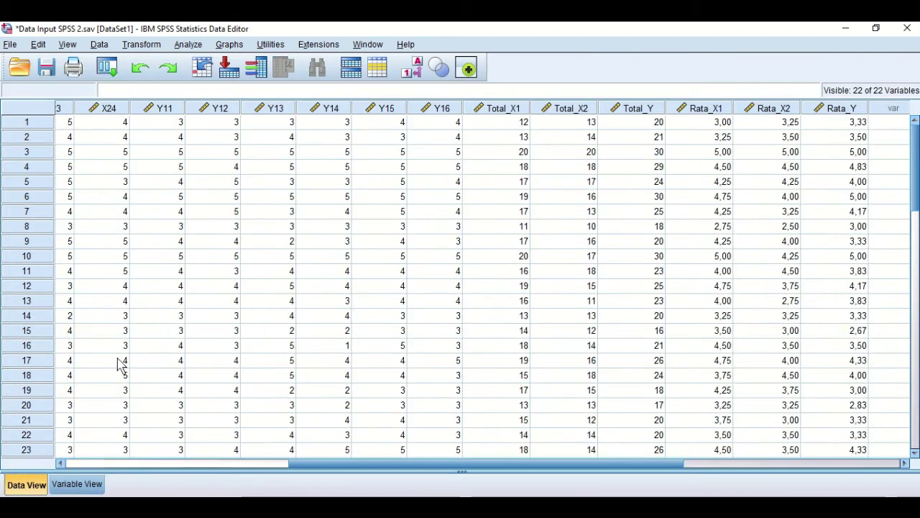
pyautogui.moveTo(503, 468); pyautogui.dragTo(495, 450)
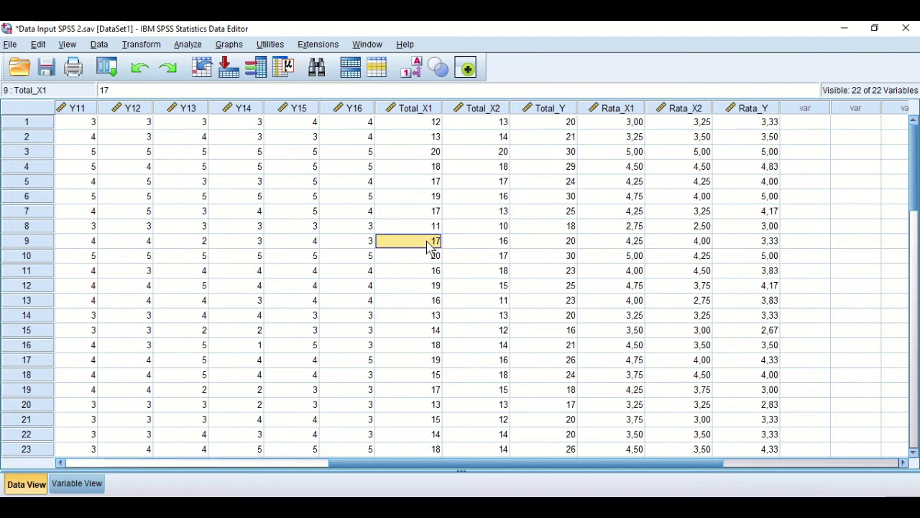
pyautogui.click(514, 257)
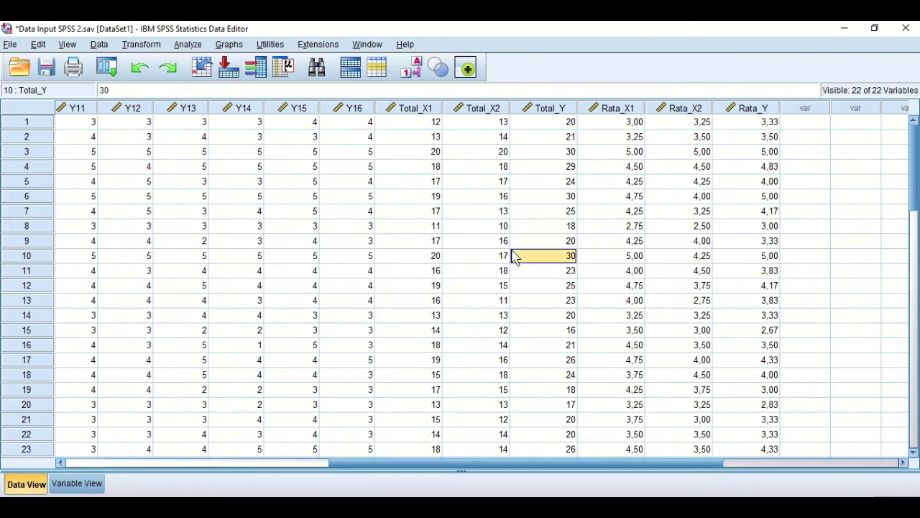
pyautogui.moveTo(487, 27)
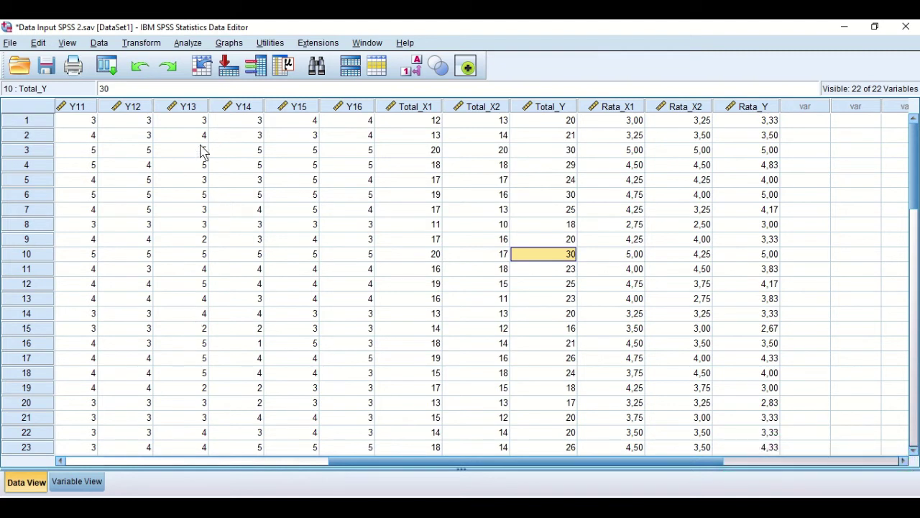
# Start a Descriptives analysis with Total_X1, Total_X2 and Total_Y as its variables
pyautogui.click(196, 45)
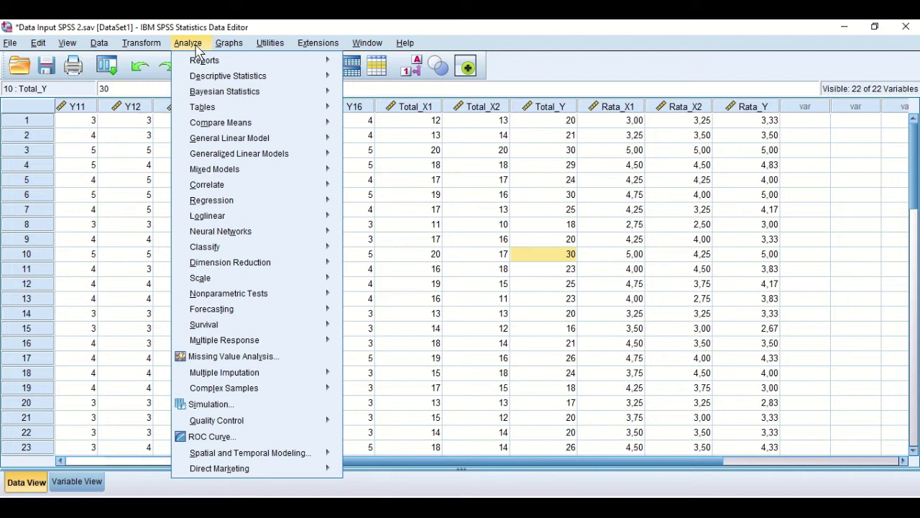
pyautogui.moveTo(206, 82)
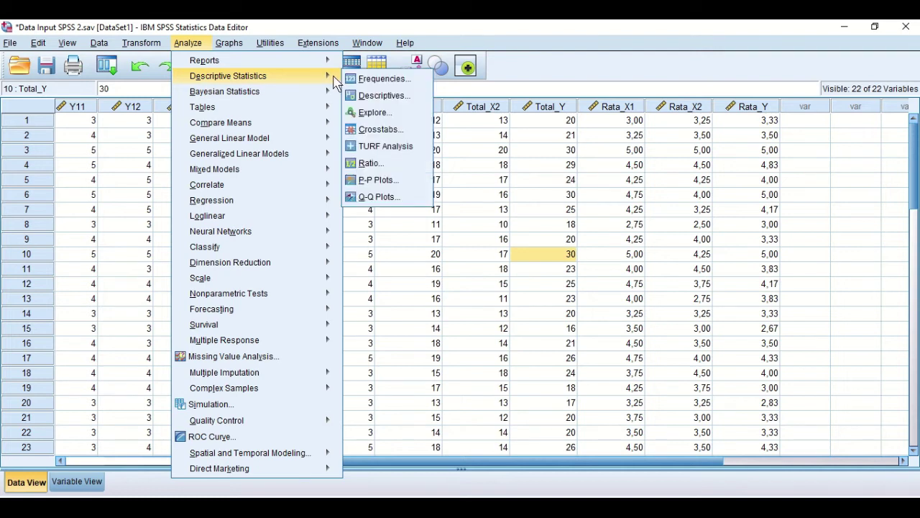
pyautogui.click(383, 99)
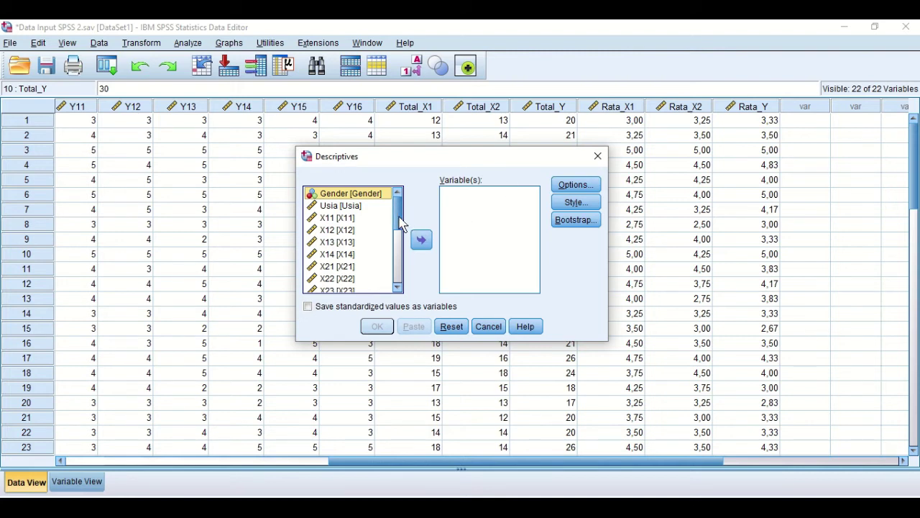
pyautogui.moveTo(401, 228); pyautogui.dragTo(399, 276)
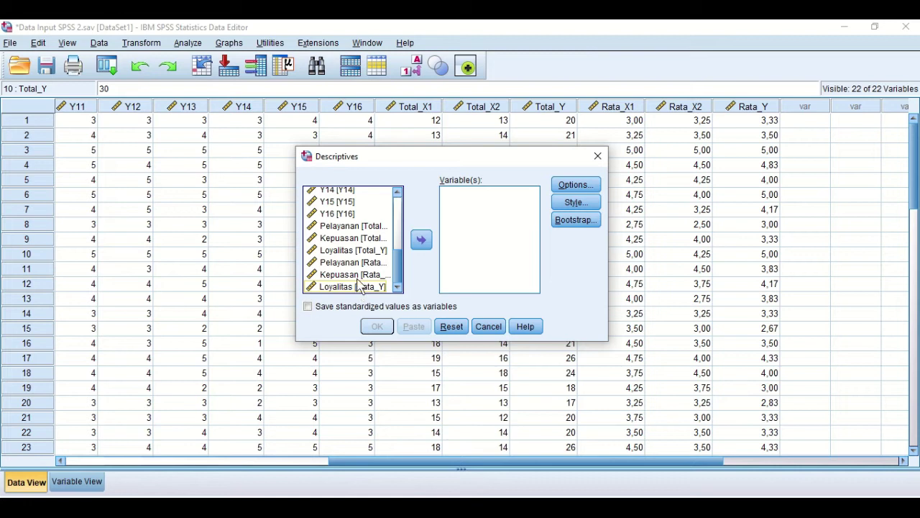
pyautogui.click(362, 230)
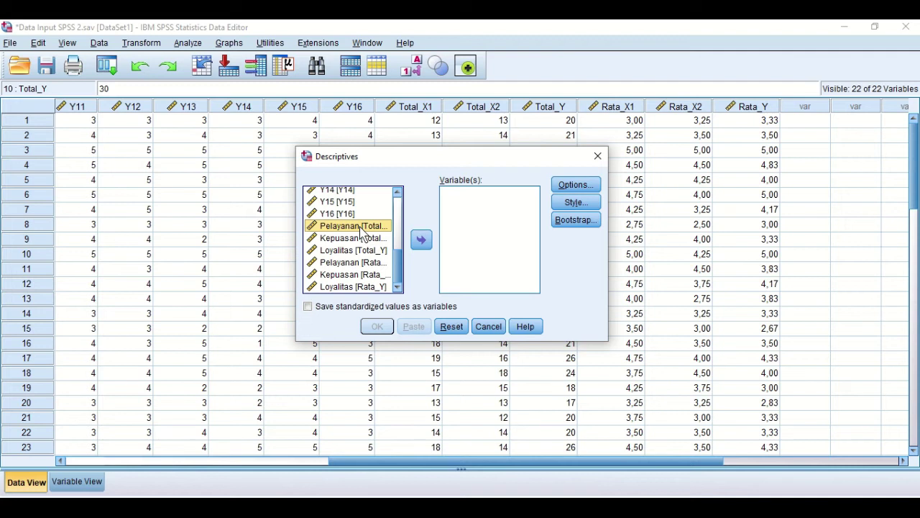
pyautogui.hotkey('shift', 'Down')
pyautogui.hotkey('shift', 'Down')
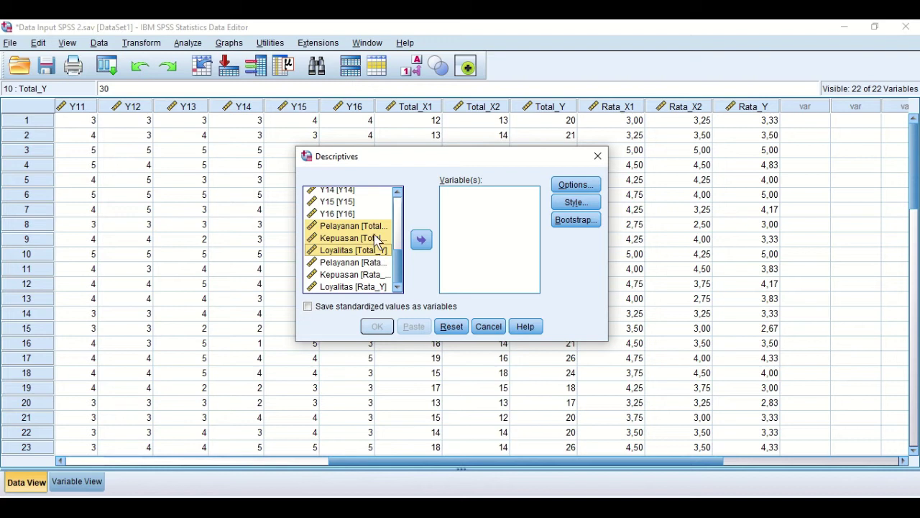
pyautogui.click(421, 242)
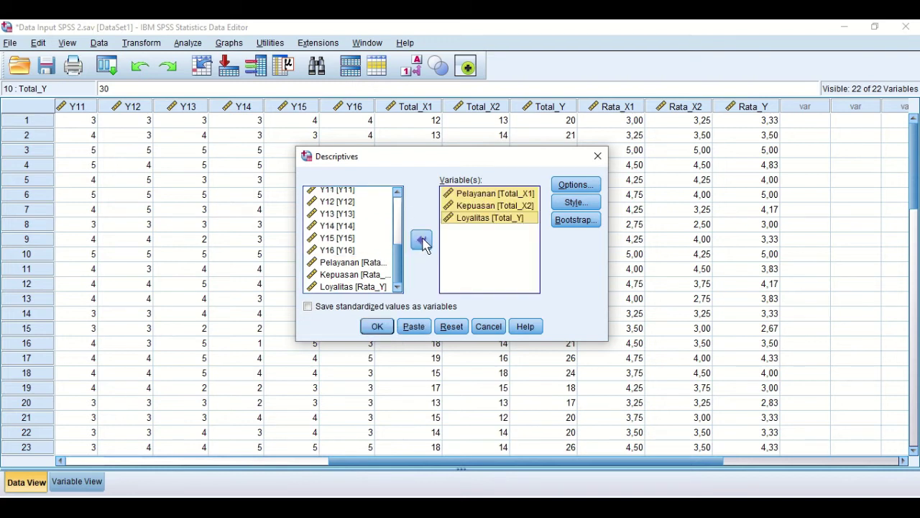
# Run the Descriptives analysis with standardized values saved as variables, and return to the data sheet
pyautogui.click(310, 307)
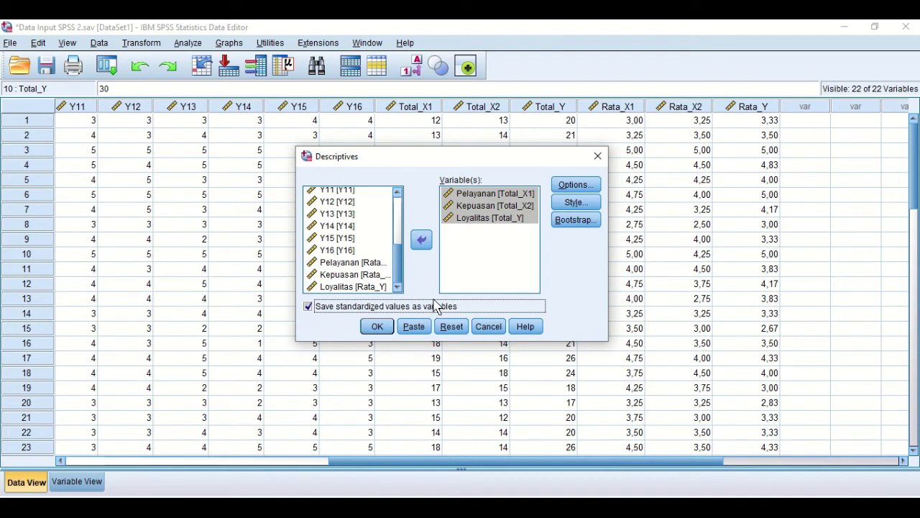
pyautogui.click(377, 327)
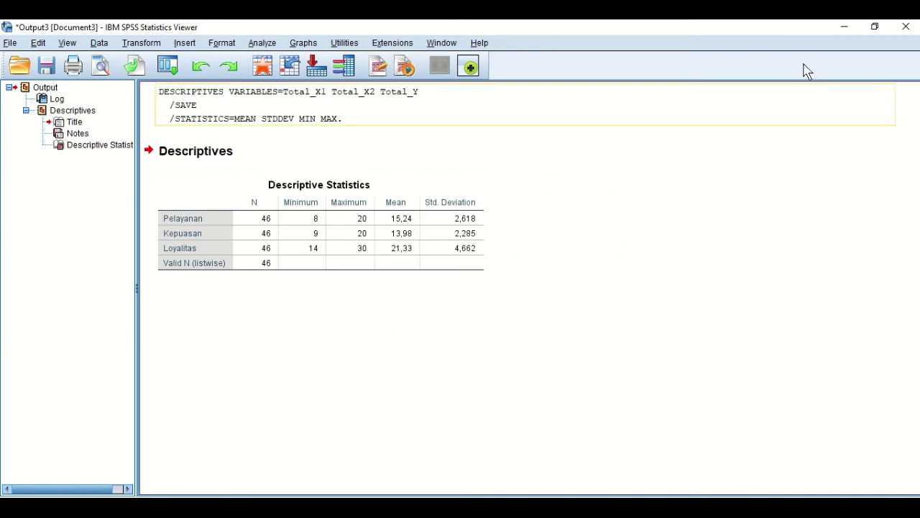
pyautogui.click(845, 27)
# Examine the standardized score columns of Total_X1, Total_X2 and Total_Y across all cases for extreme values
pyautogui.moveTo(532, 462); pyautogui.dragTo(675, 430)
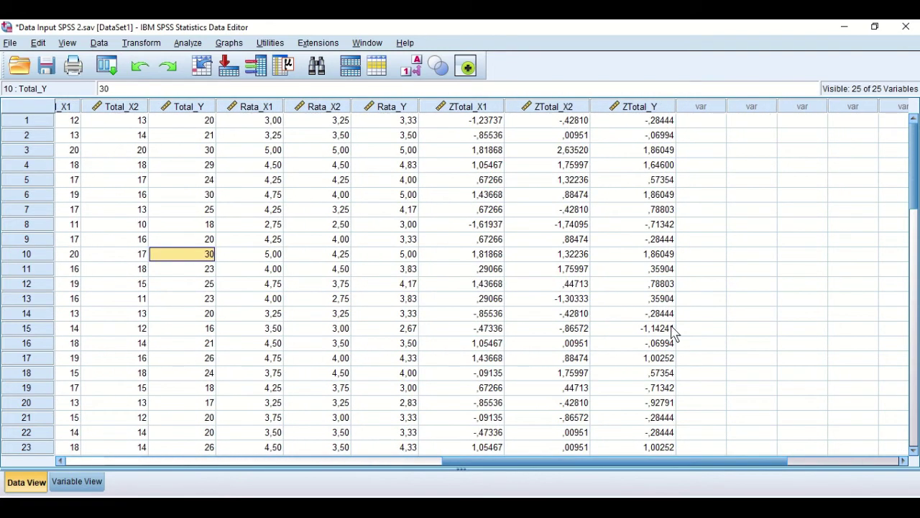
pyautogui.click(582, 208)
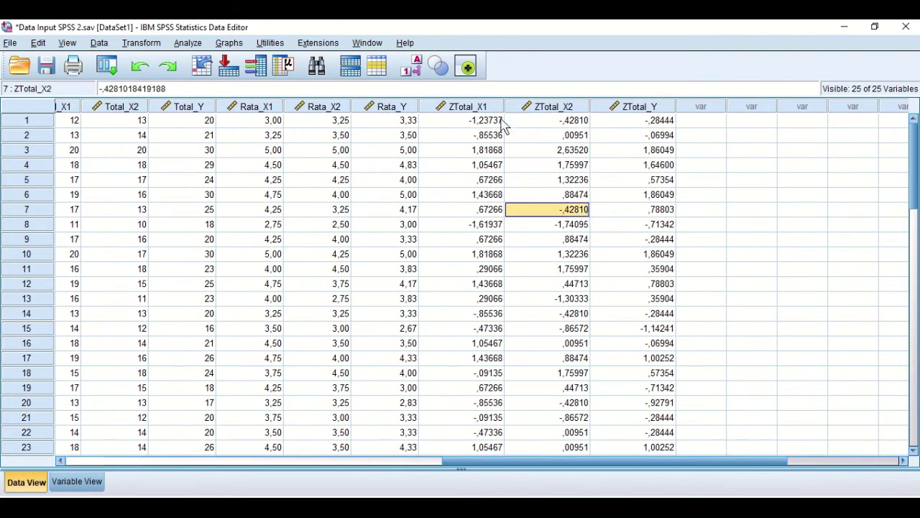
pyautogui.click(456, 109)
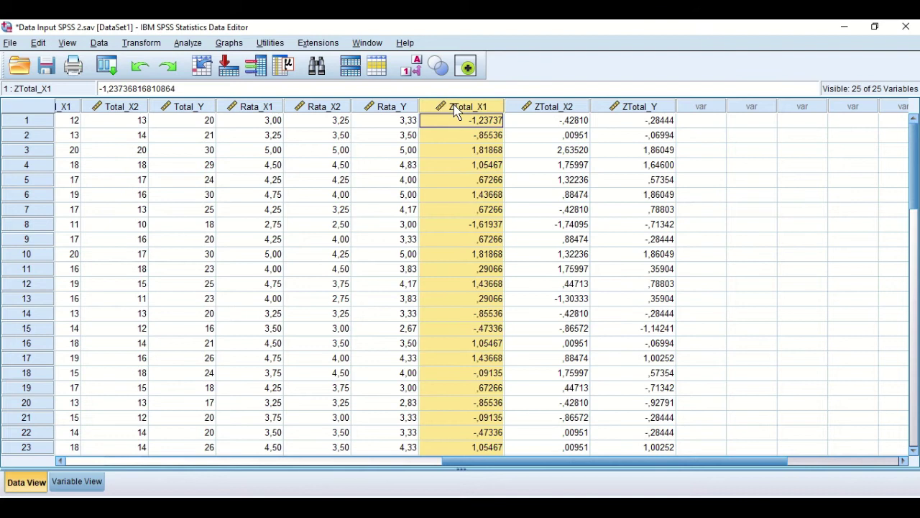
pyautogui.keyDown('shift'); pyautogui.click(631, 109); pyautogui.keyUp('shift')
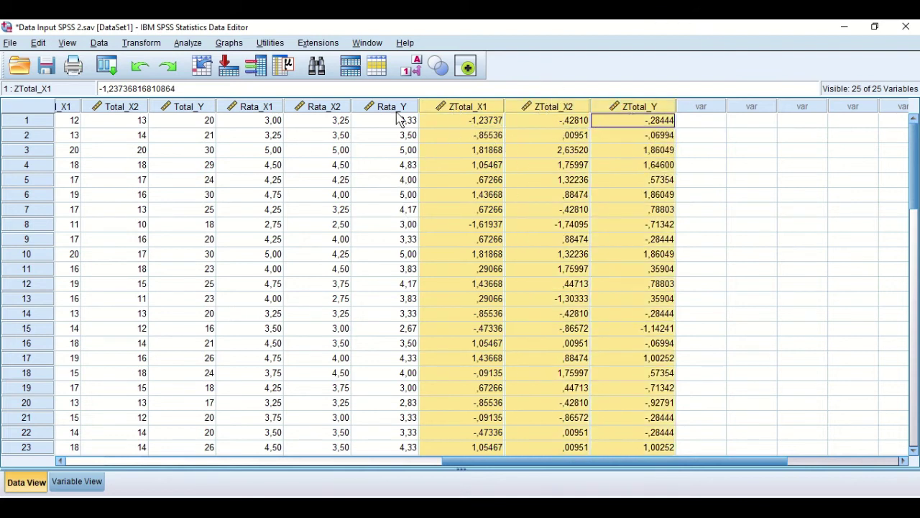
pyautogui.moveTo(547, 466)
pyautogui.mouseDown()
pyautogui.moveTo(481, 467)
pyautogui.moveTo(568, 453)
pyautogui.moveTo(522, 458)
pyautogui.moveTo(555, 460)
pyautogui.mouseUp()
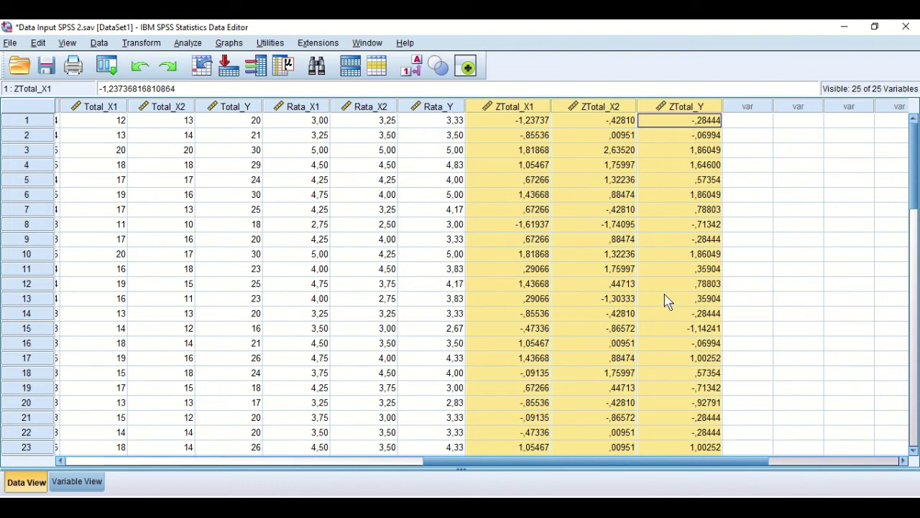
pyautogui.scroll(-12, 798, 312)
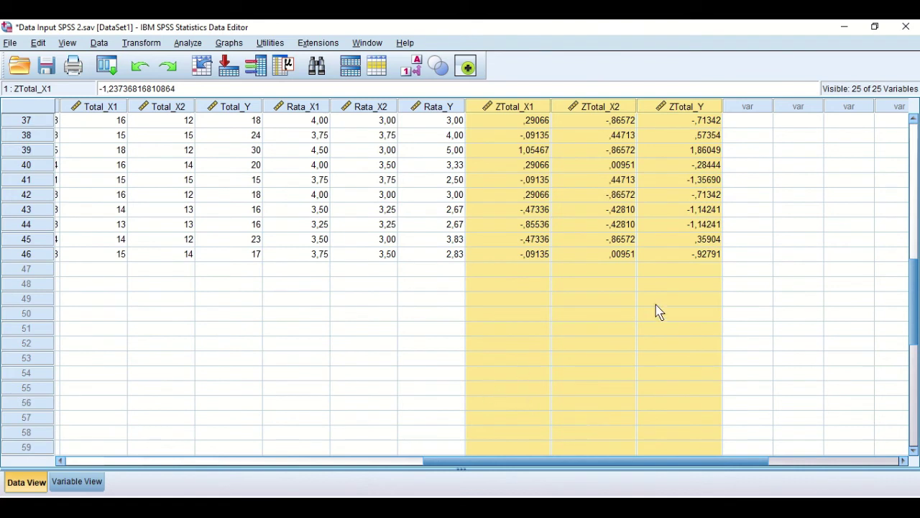
pyautogui.scroll(12, 658, 310)
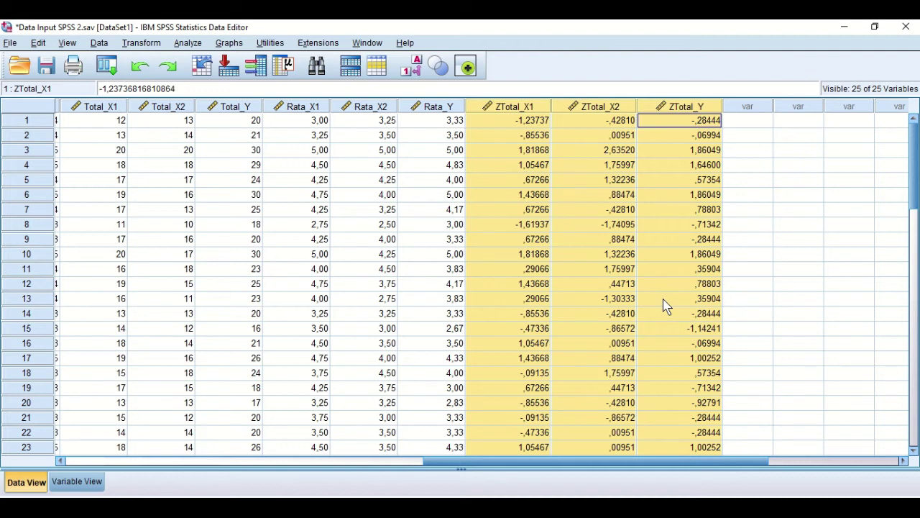
pyautogui.click(618, 153)
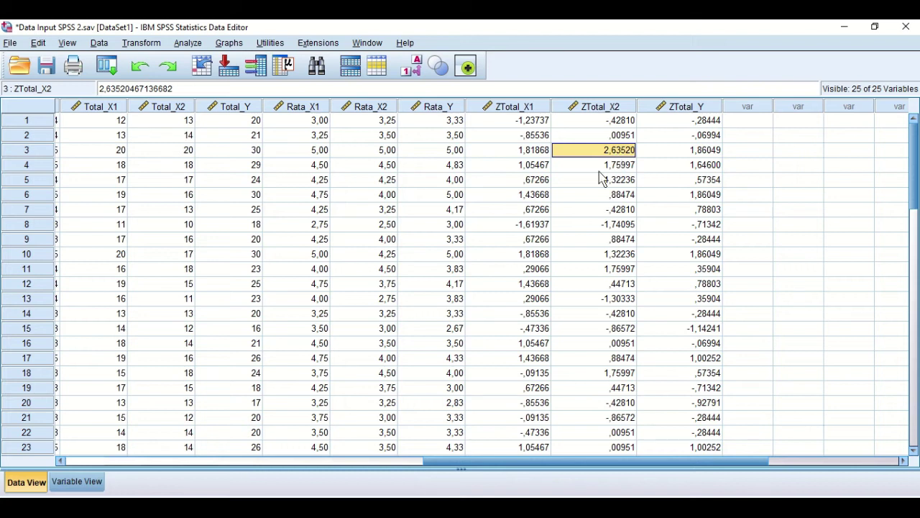
pyautogui.click(37, 152)
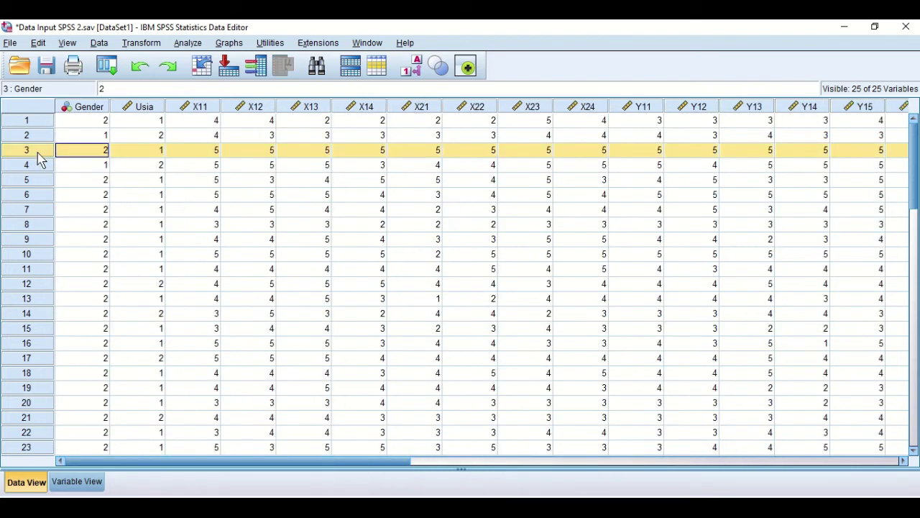
pyautogui.rightClick(38, 153)
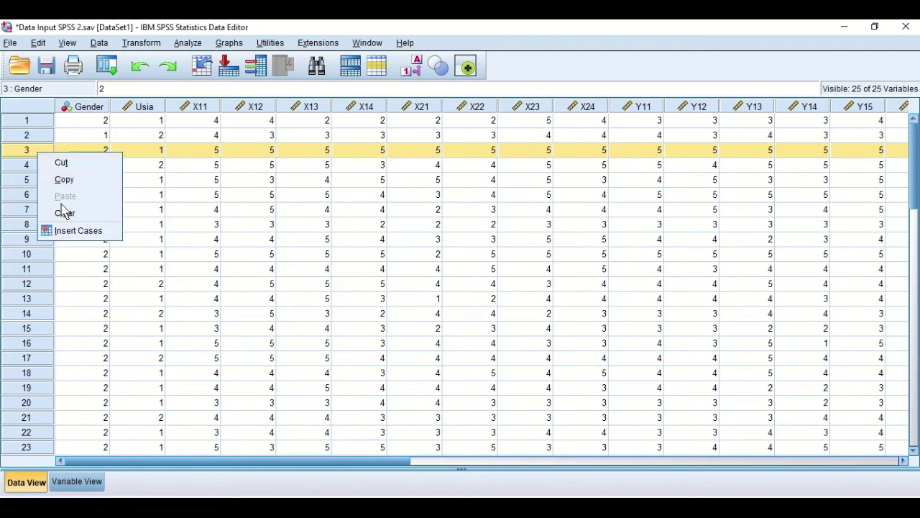
pyautogui.moveTo(201, 462); pyautogui.dragTo(565, 454)
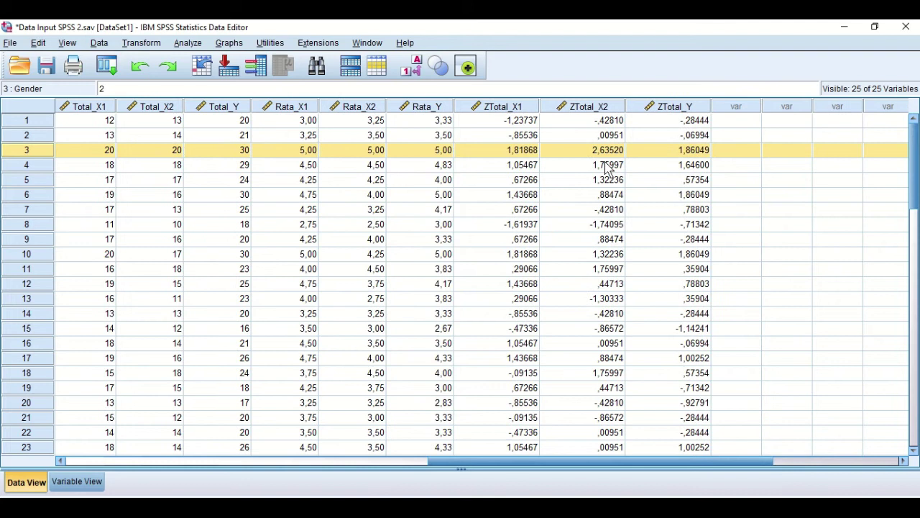
# Check the three standardized scores of case 28, and look through the remaining cases for other outliers
pyautogui.scroll(-3, 589, 277)
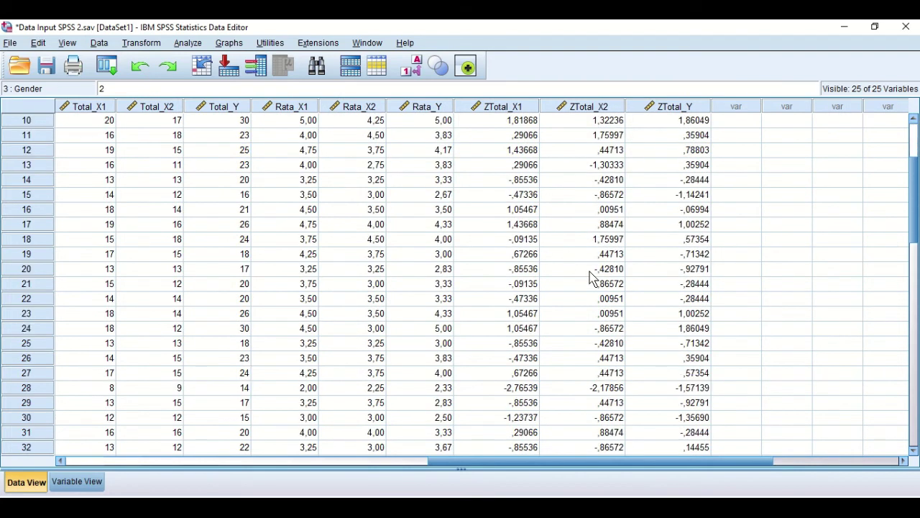
pyautogui.click(526, 391)
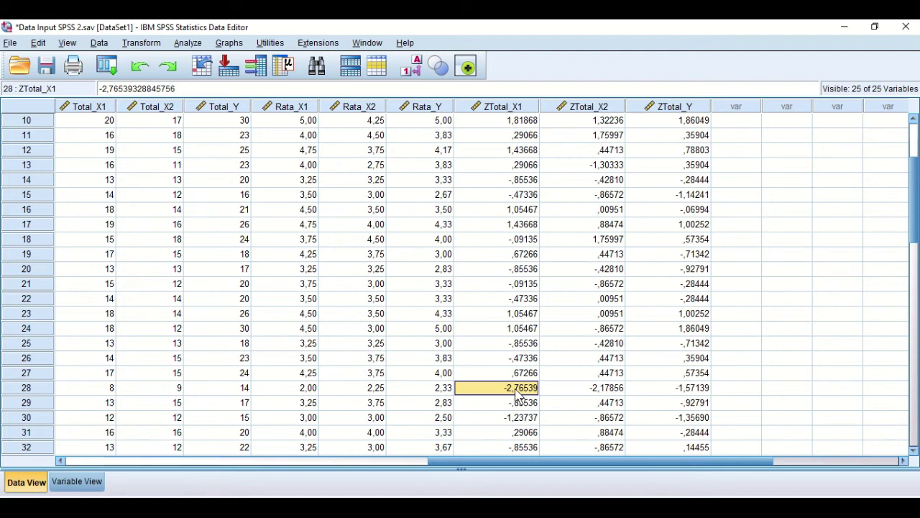
pyautogui.click(610, 389)
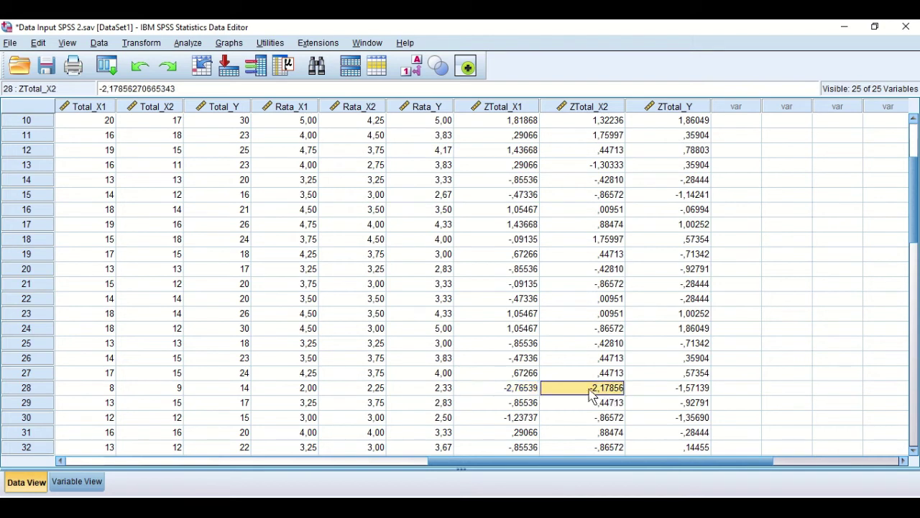
pyautogui.click(680, 392)
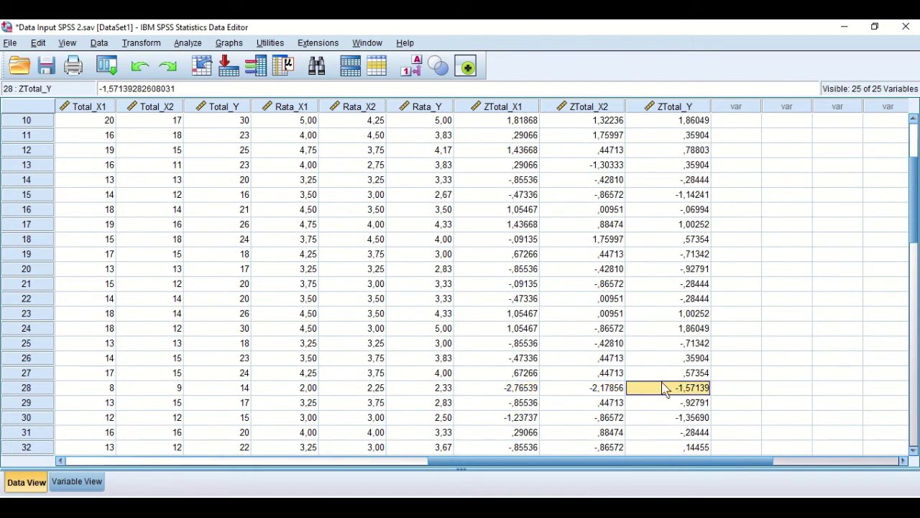
pyautogui.click(525, 392)
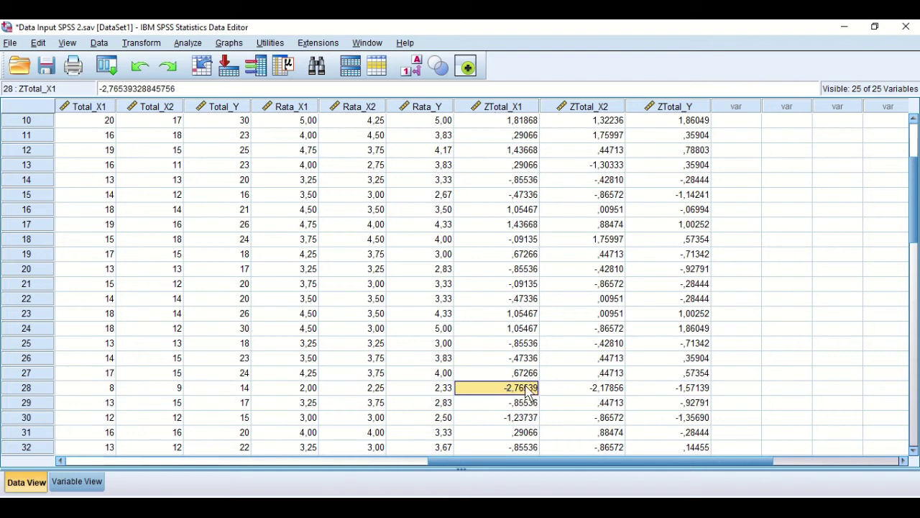
pyautogui.scroll(-1, 530, 384)
pyautogui.scroll(-5, 531, 385)
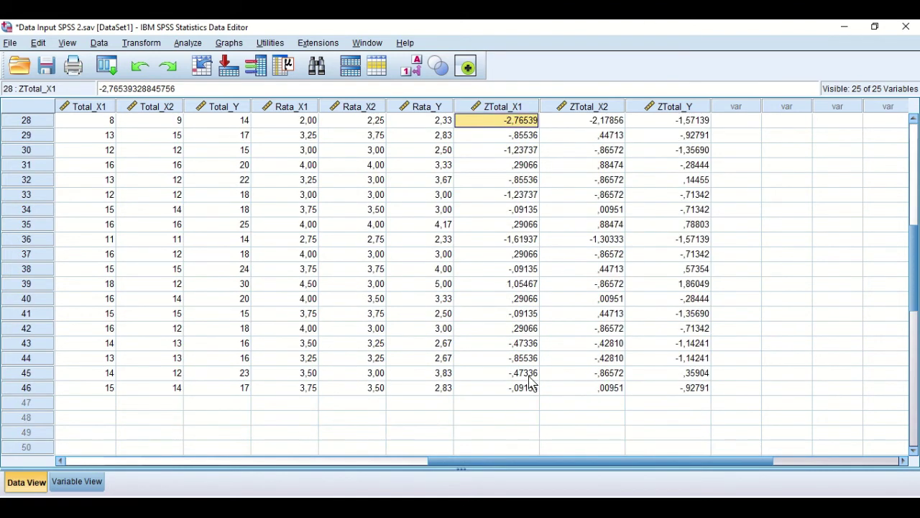
pyautogui.scroll(2, 531, 384)
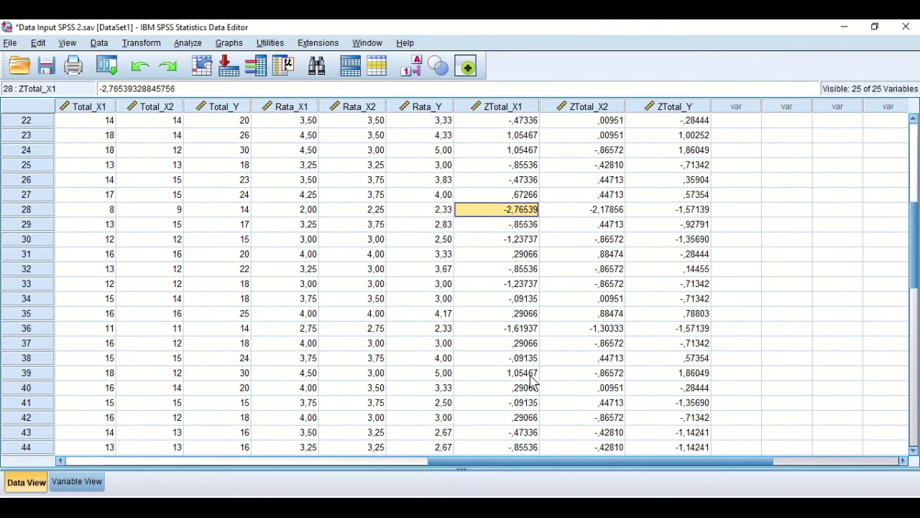
pyautogui.scroll(1, 531, 384)
pyautogui.scroll(6, 651, 368)
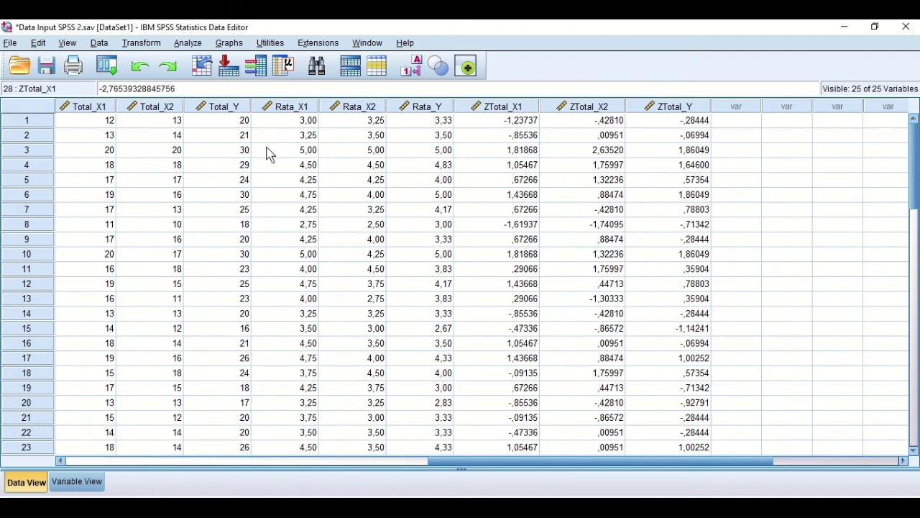
pyautogui.click(33, 153)
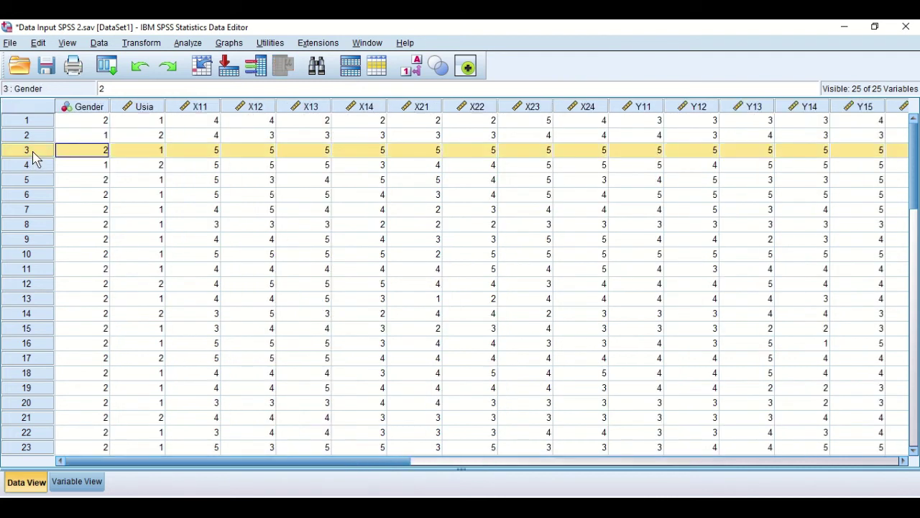
pyautogui.rightClick(34, 157)
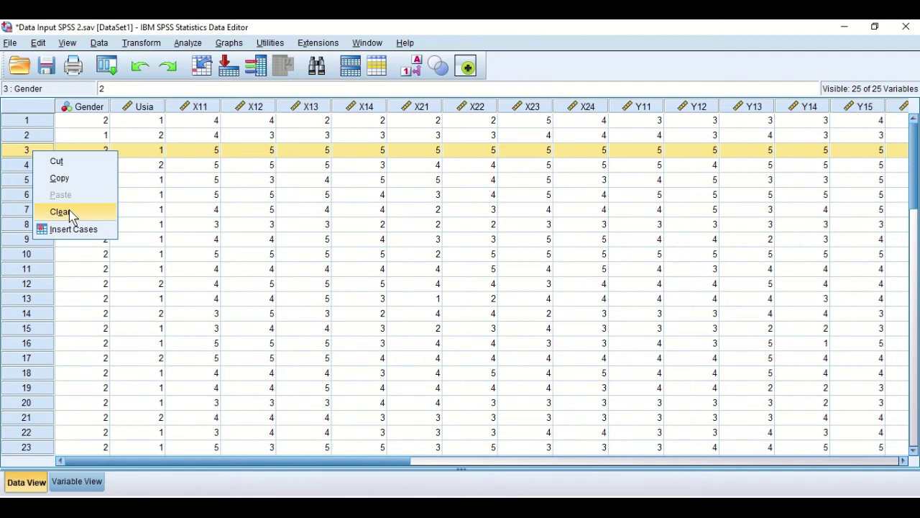
pyautogui.click(292, 361)
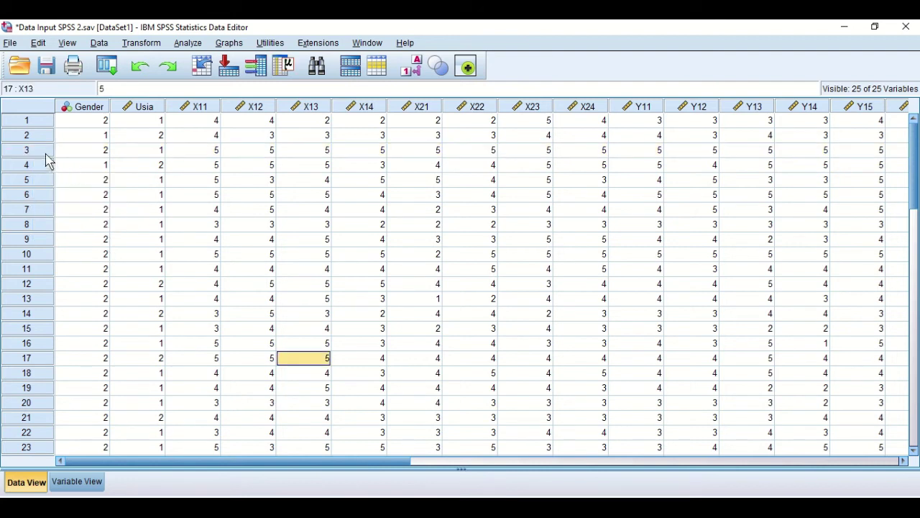
pyautogui.rightClick(46, 158)
pyautogui.click(253, 259)
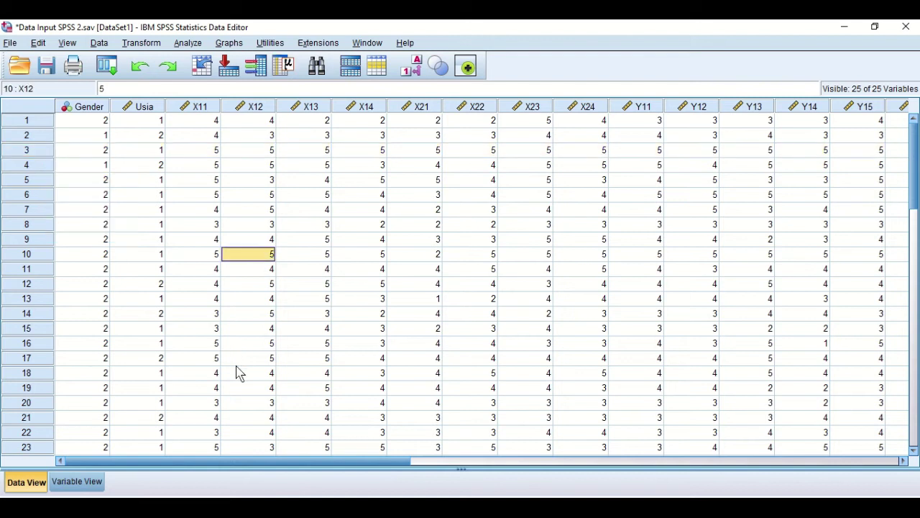
pyautogui.scroll(-5, 288, 388)
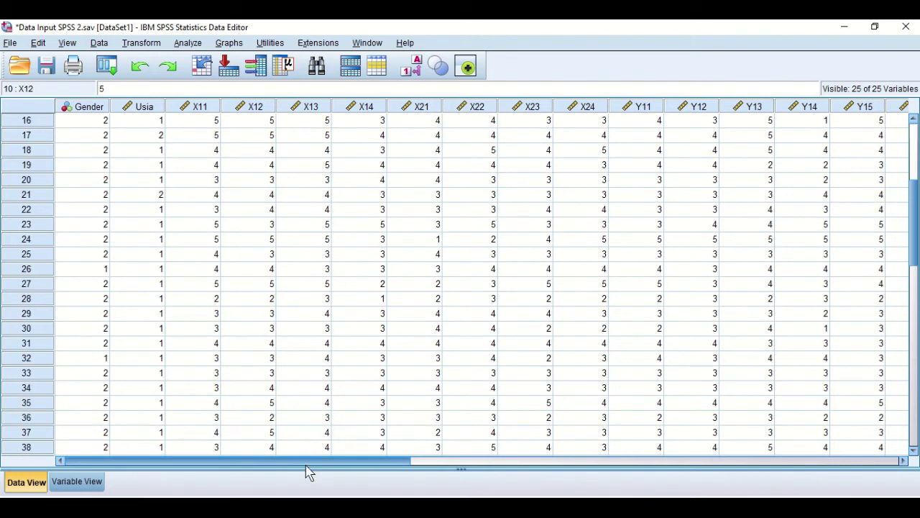
# Inspect case 28's standardized scores and its full row of responses, and return to the standardized columns of the first cases
pyautogui.click(414, 461)
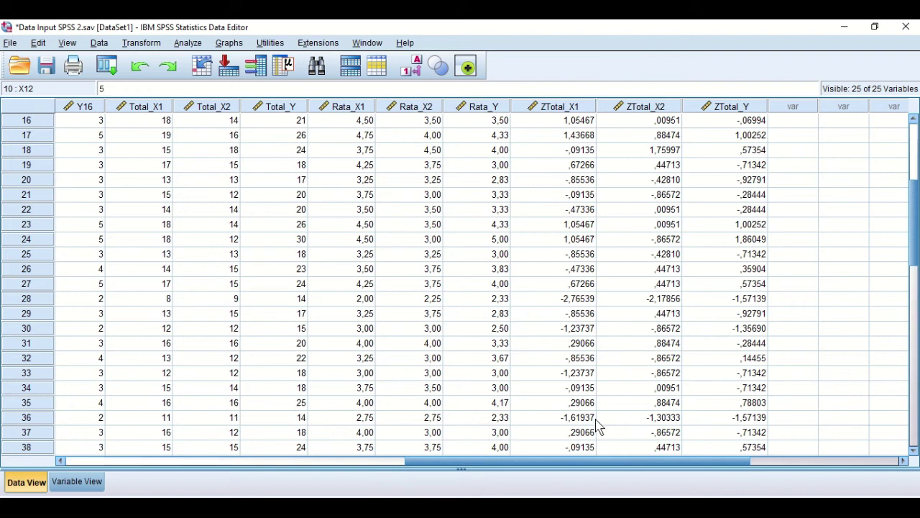
pyautogui.click(26, 299)
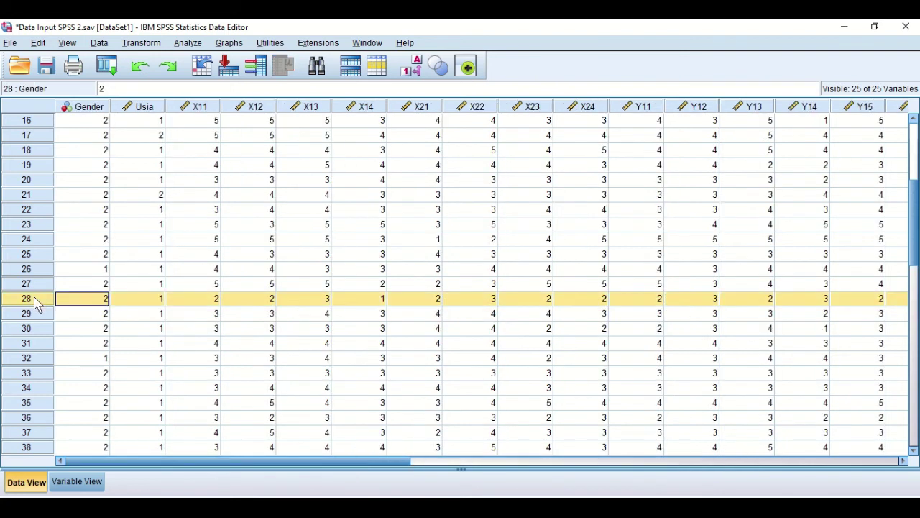
pyautogui.scroll(-5, 35, 309)
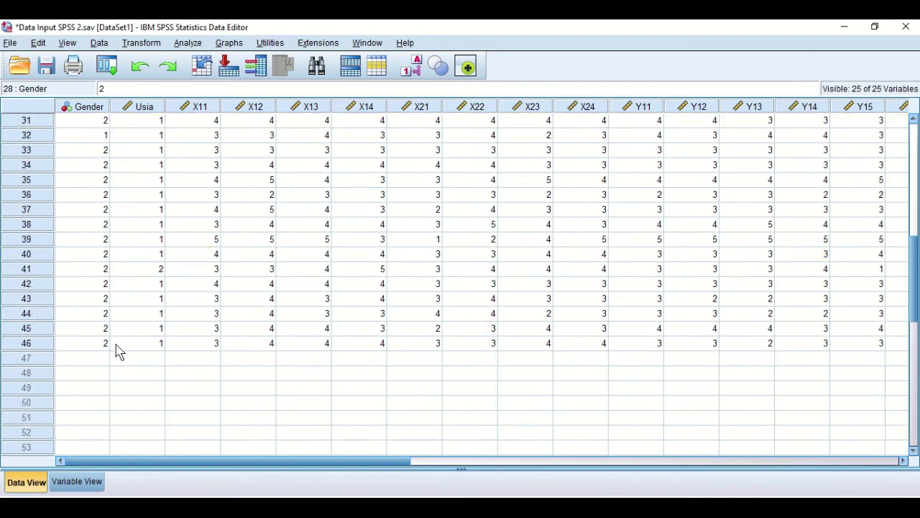
pyautogui.scroll(2, 284, 403)
pyautogui.moveTo(292, 460); pyautogui.dragTo(624, 433)
pyautogui.scroll(2, 624, 424)
pyautogui.scroll(6, 624, 411)
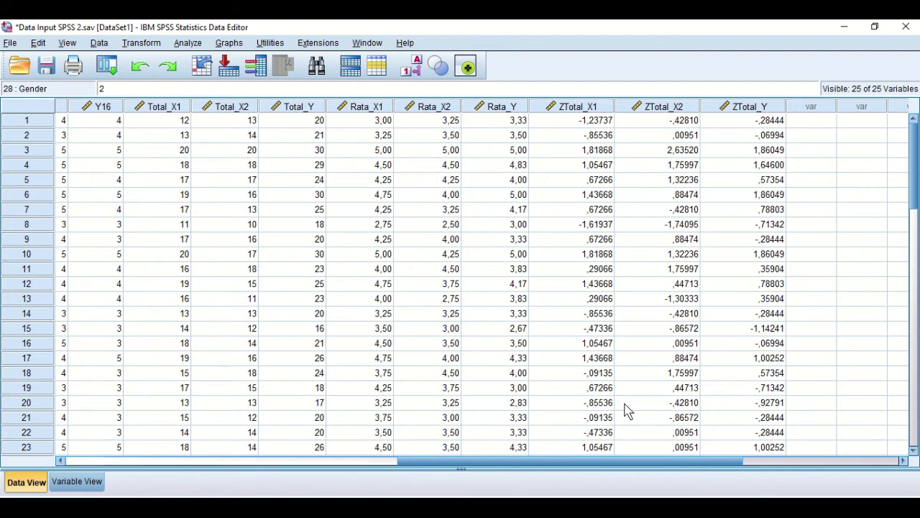
# Check the ZTotal_X2 value of case 3 and the ZTotal_X1 value of case 28 as outlier candidates
pyautogui.click(647, 154)
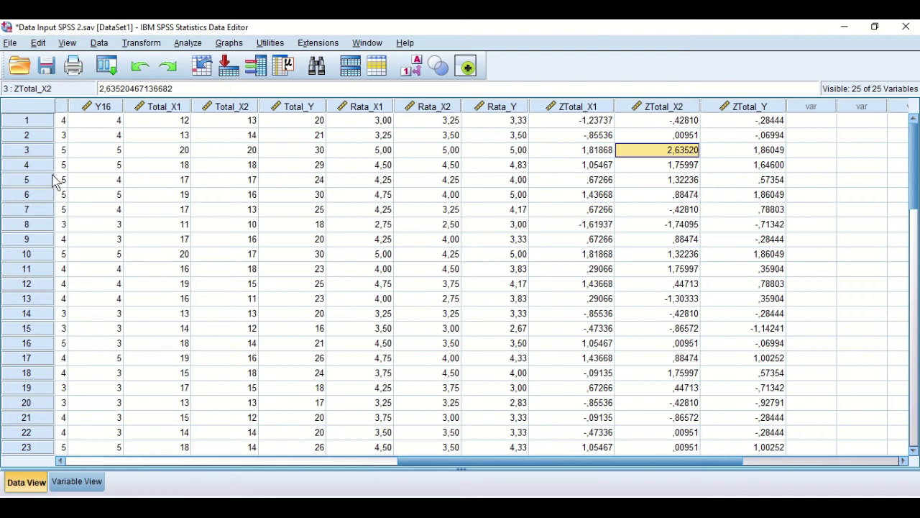
pyautogui.scroll(-4, 740, 302)
pyautogui.scroll(-6, 736, 308)
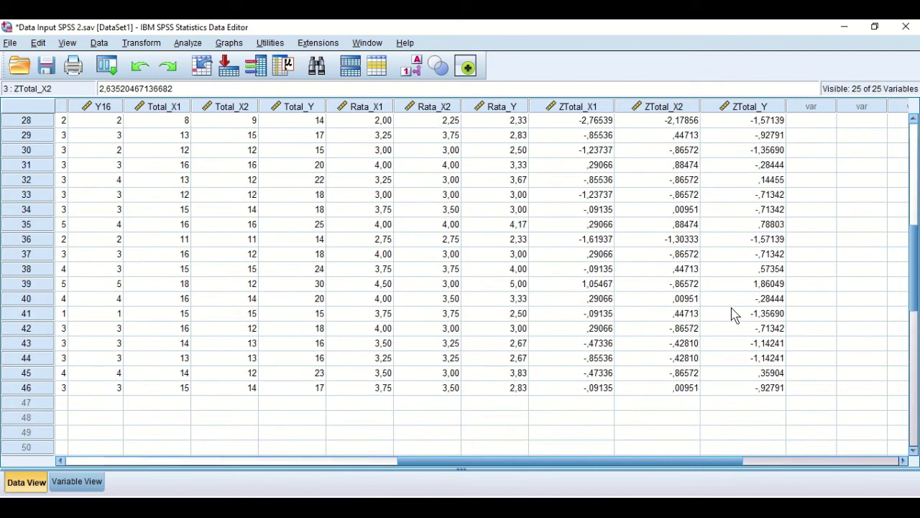
pyautogui.scroll(3, 669, 314)
pyautogui.click(596, 210)
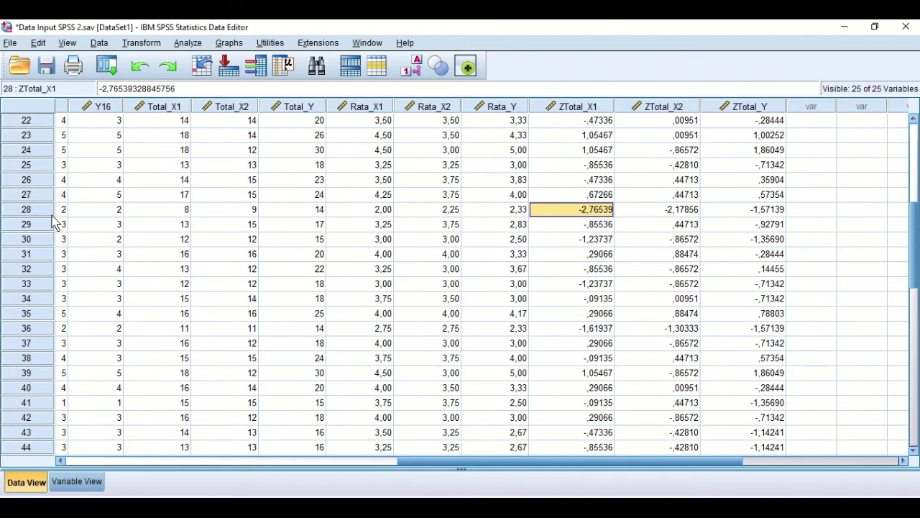
pyautogui.scroll(7, 242, 208)
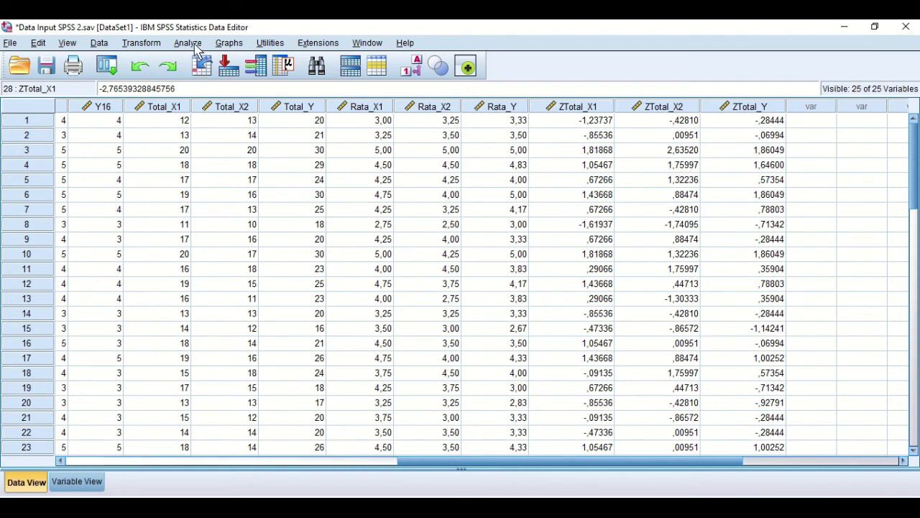
pyautogui.scroll(-2, 362, 240)
pyautogui.scroll(2, 362, 241)
pyautogui.click(41, 151)
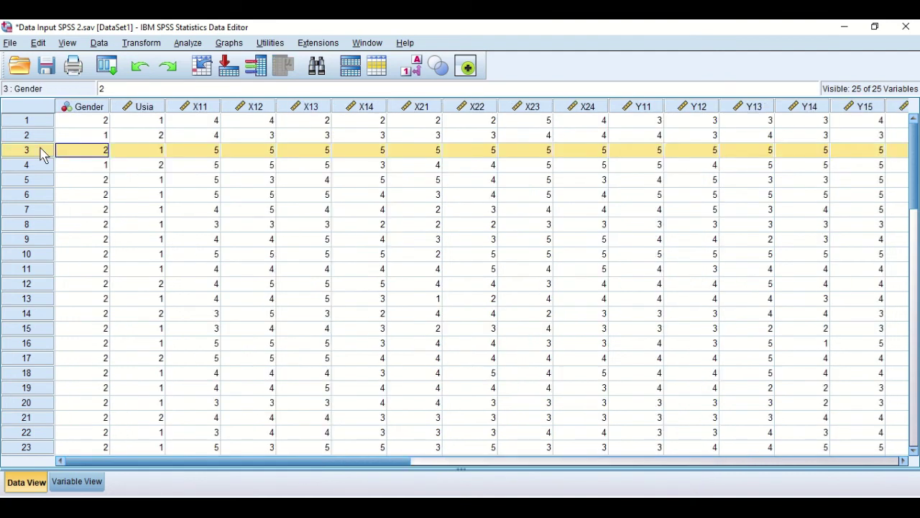
pyautogui.rightClick(41, 151)
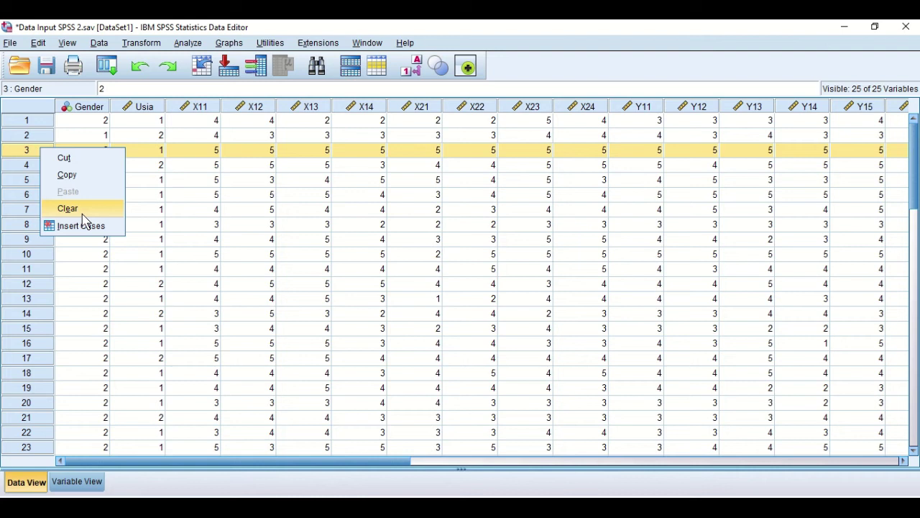
pyautogui.scroll(-1, 43, 287)
pyautogui.click(33, 299)
pyautogui.scroll(-4, 34, 304)
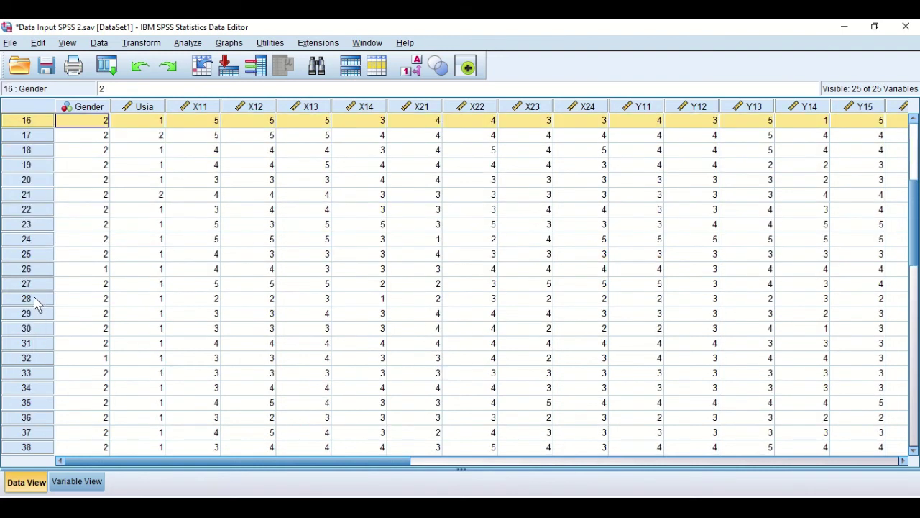
pyautogui.rightClick(34, 301)
pyautogui.click(65, 357)
pyautogui.click(147, 167)
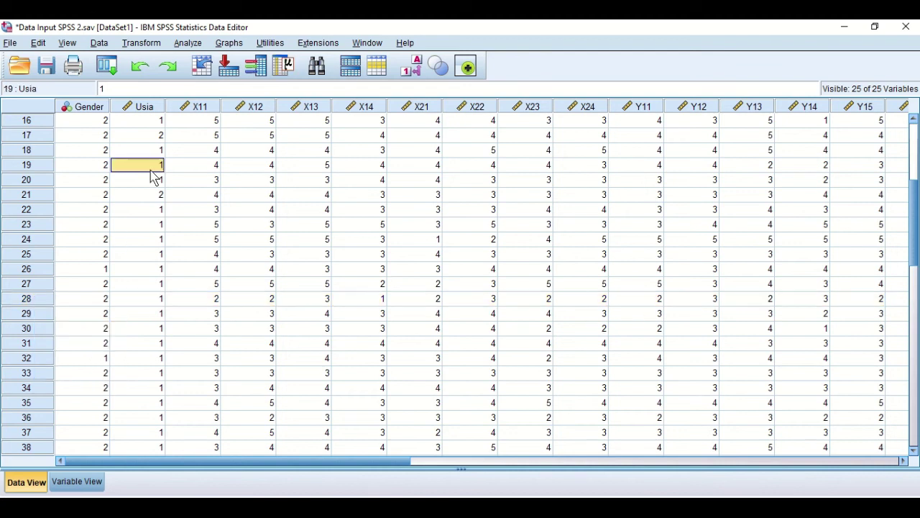
pyautogui.scroll(5, 359, 179)
# Start an Explore analysis from Descriptive Statistics and reset its previous variable selection
pyautogui.click(190, 43)
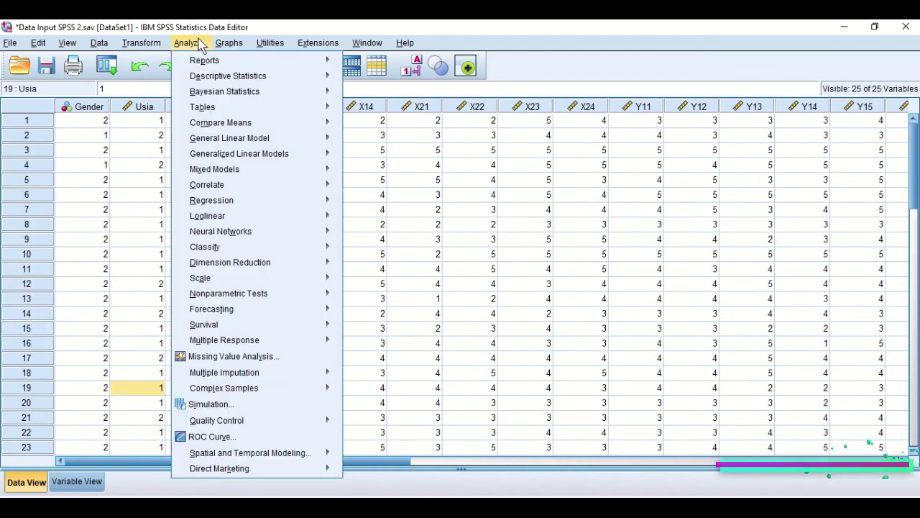
pyautogui.moveTo(247, 80)
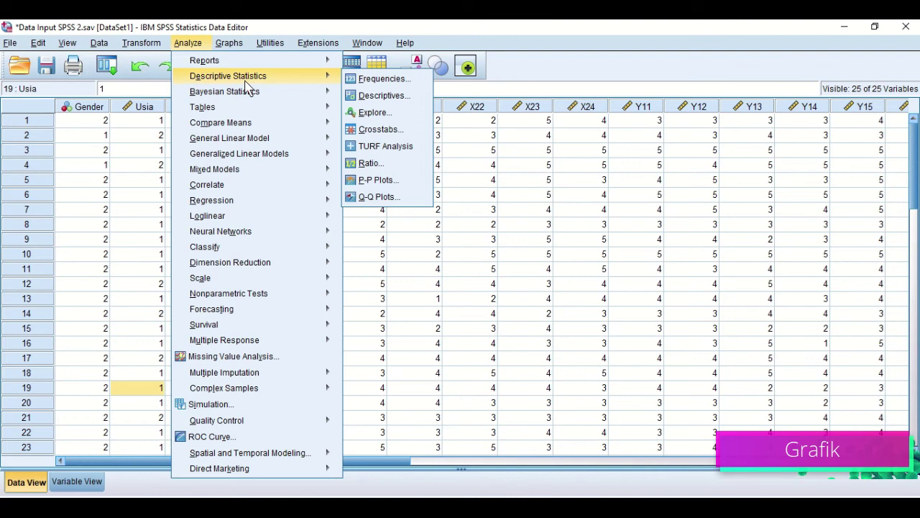
pyautogui.click(366, 113)
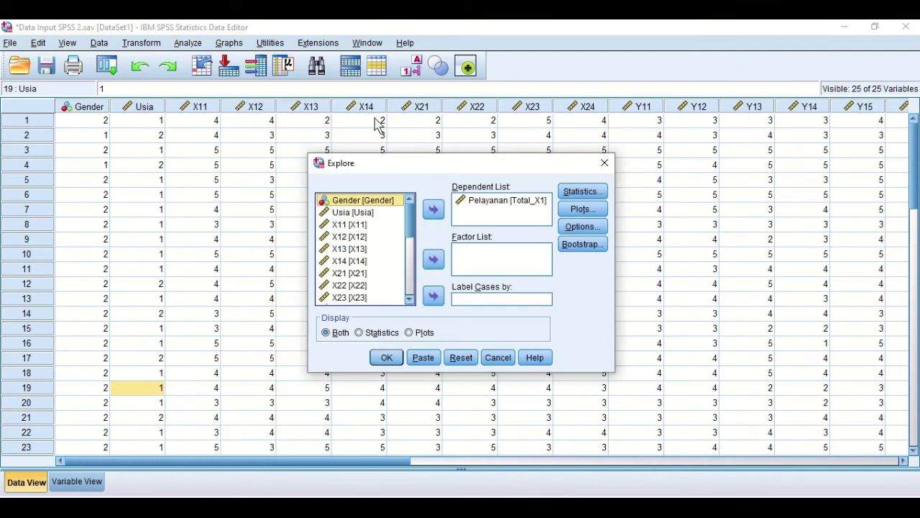
pyautogui.click(496, 203)
pyautogui.click(433, 210)
pyautogui.click(460, 358)
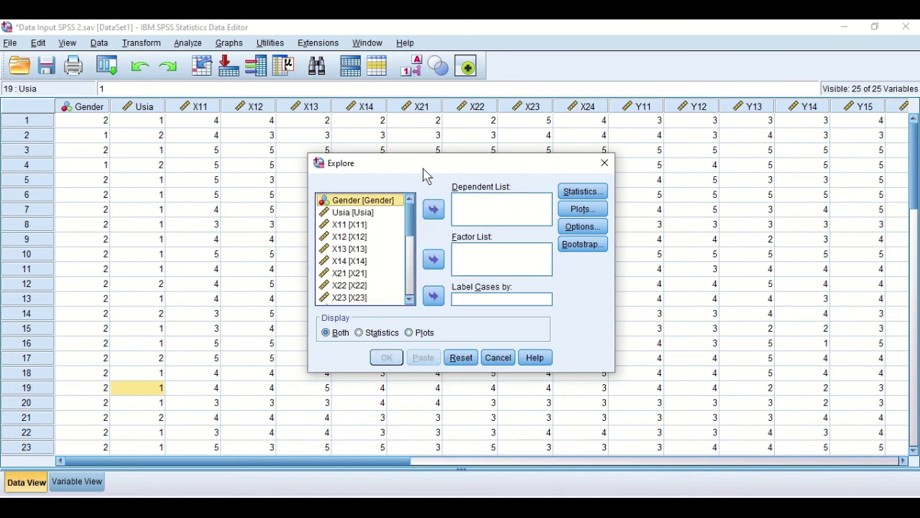
# Add Pelayanan [Total_X1] as the dependent variable of the Explore analysis
pyautogui.moveTo(415, 233); pyautogui.dragTo(415, 287)
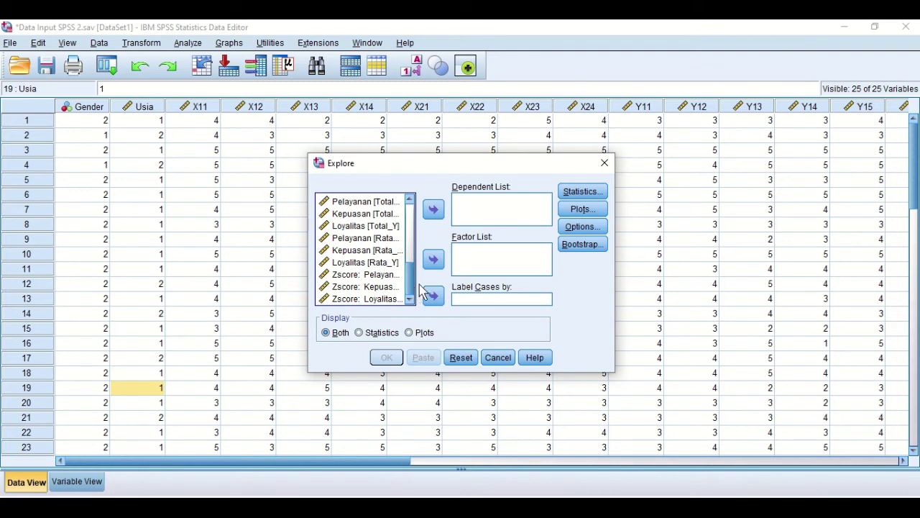
pyautogui.scroll(1, 414, 271)
pyautogui.click(384, 238)
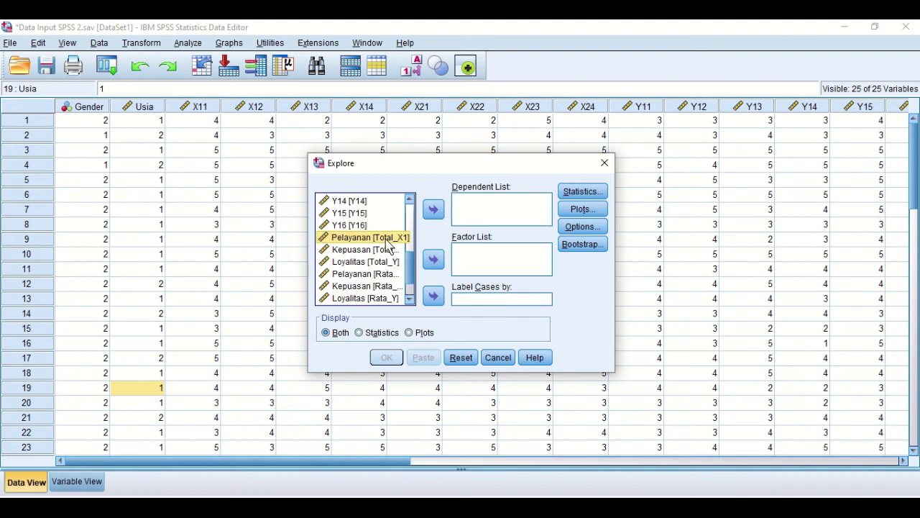
pyautogui.click(434, 209)
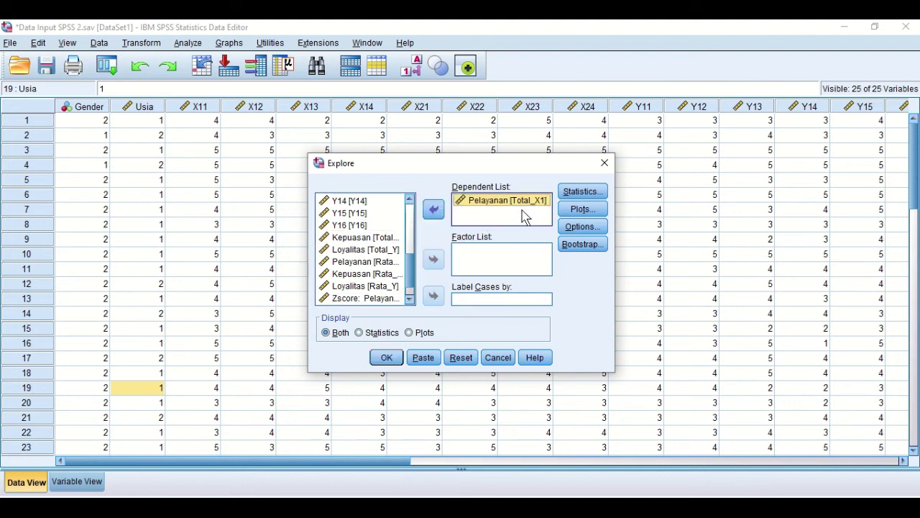
# Set the Explore statistics to Outliers only, without Descriptives, and run the analysis
pyautogui.click(580, 195)
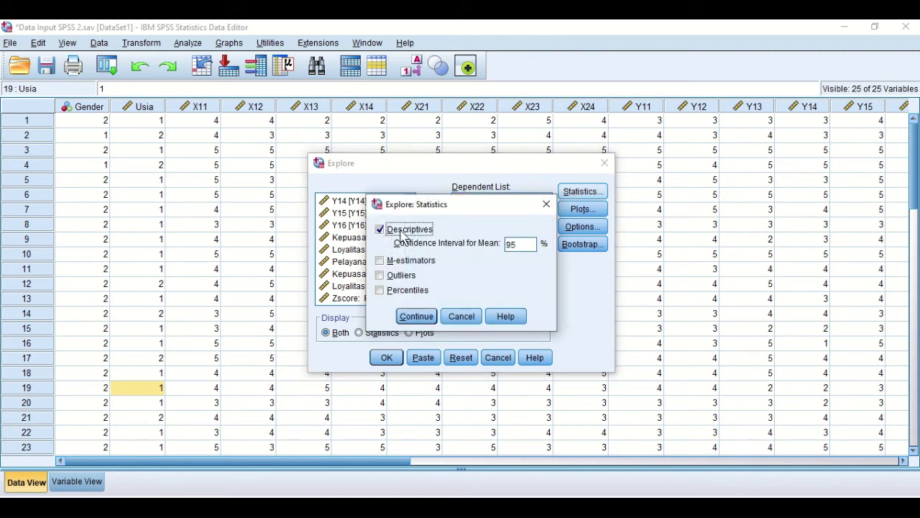
pyautogui.click(380, 230)
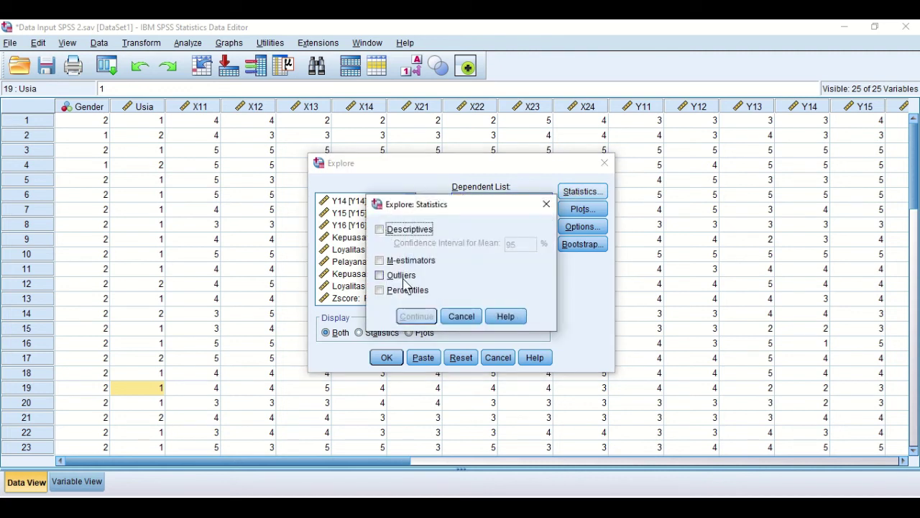
pyautogui.click(380, 276)
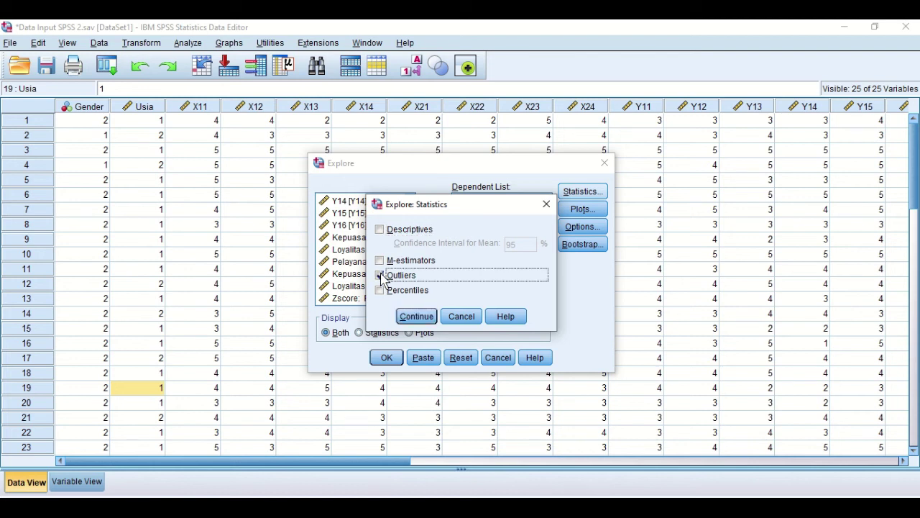
pyautogui.click(423, 315)
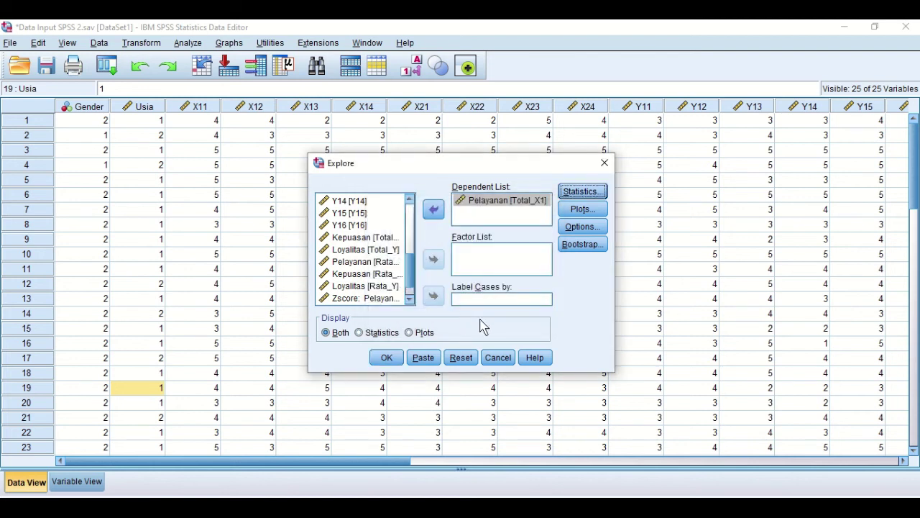
pyautogui.click(392, 362)
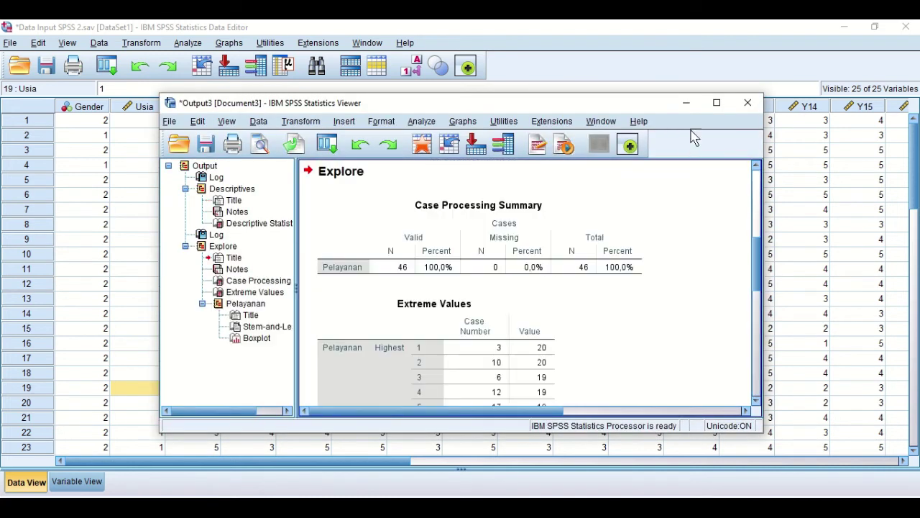
# Maximize the output window and examine Pelayanan's extreme values, stem-and-leaf plot and boxplot for outliers
pyautogui.click(716, 104)
pyautogui.scroll(-5, 520, 211)
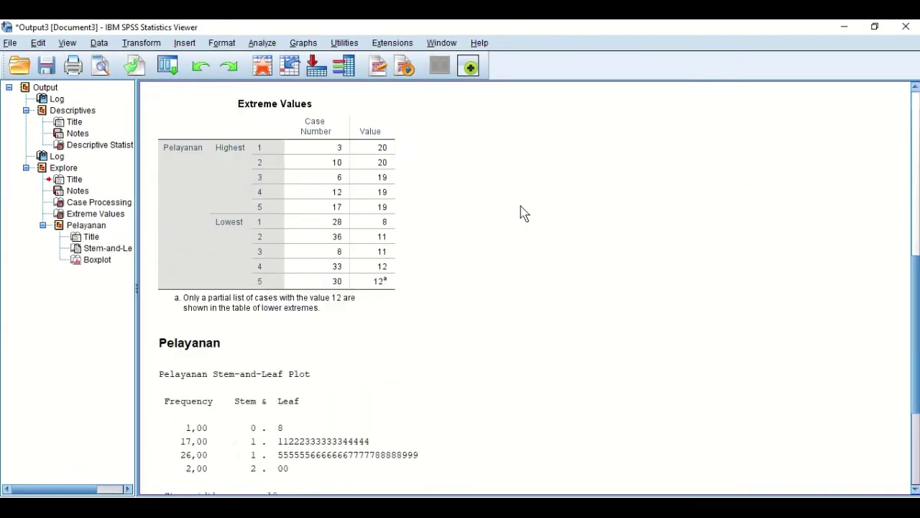
pyautogui.scroll(-8, 523, 212)
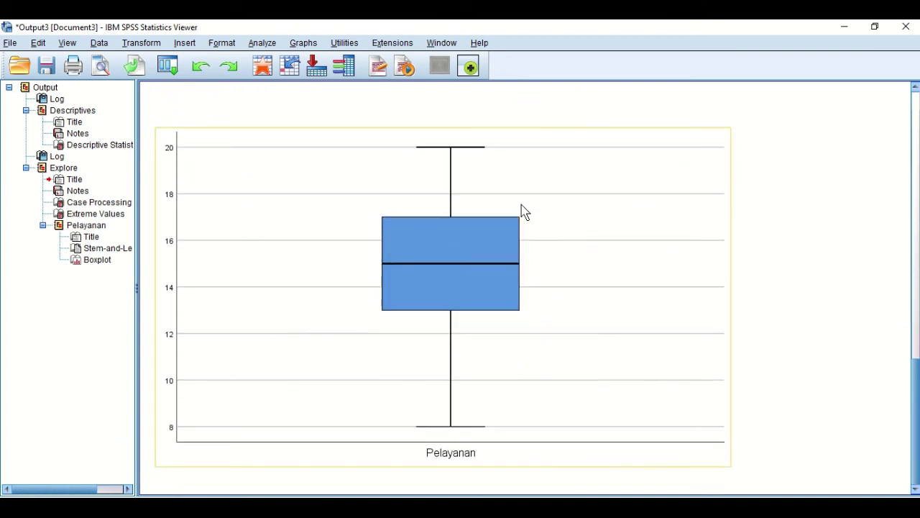
pyautogui.scroll(-1, 523, 211)
pyautogui.scroll(3, 523, 211)
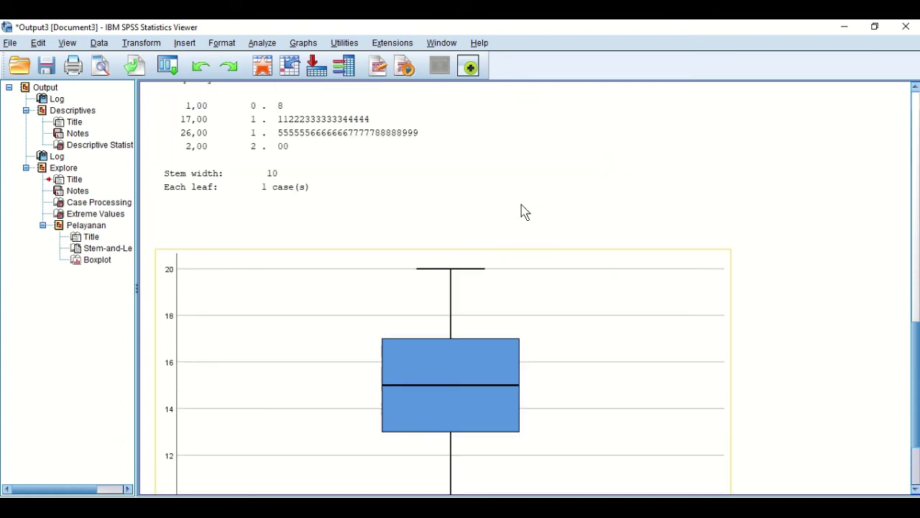
pyautogui.scroll(-5, 524, 211)
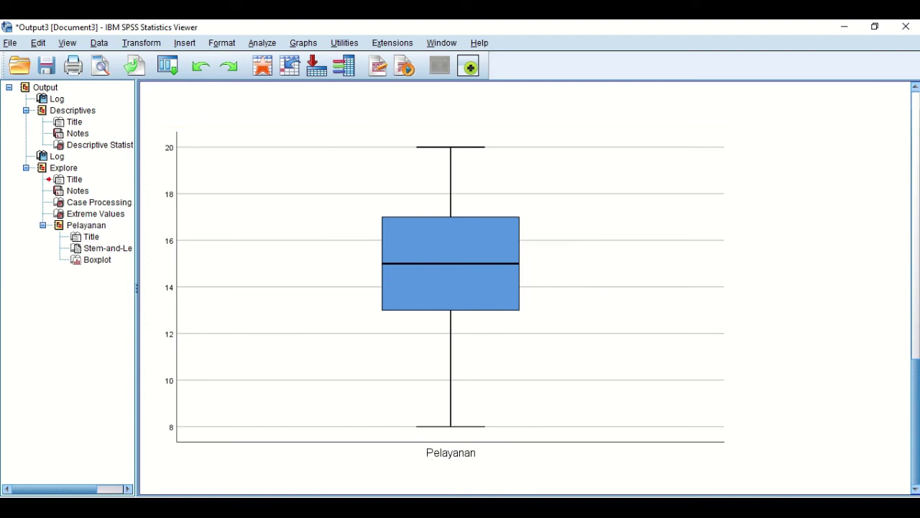
# Switch to the reference PDF in Nitro Pro and examine its outlier guidance and the example TP boxplot
pyautogui.click(493, 389)
pyautogui.scroll(15, 497, 409)
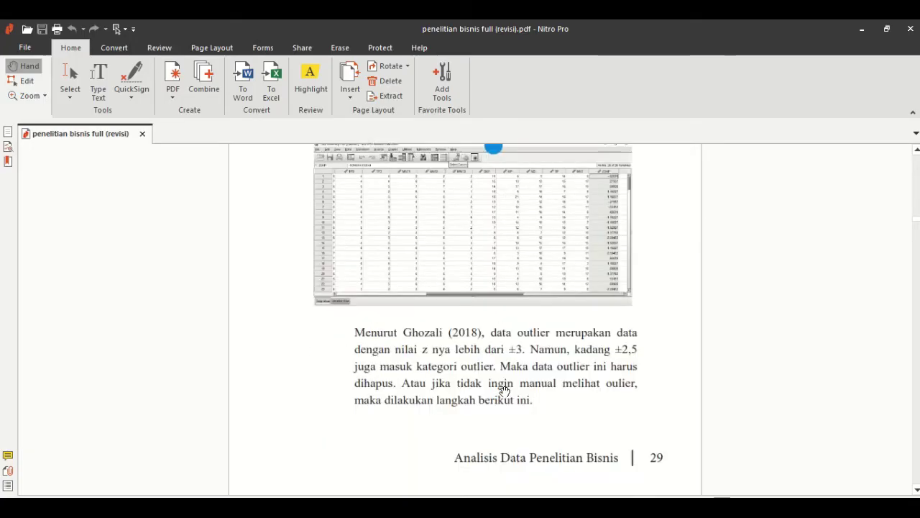
pyautogui.scroll(-20, 512, 371)
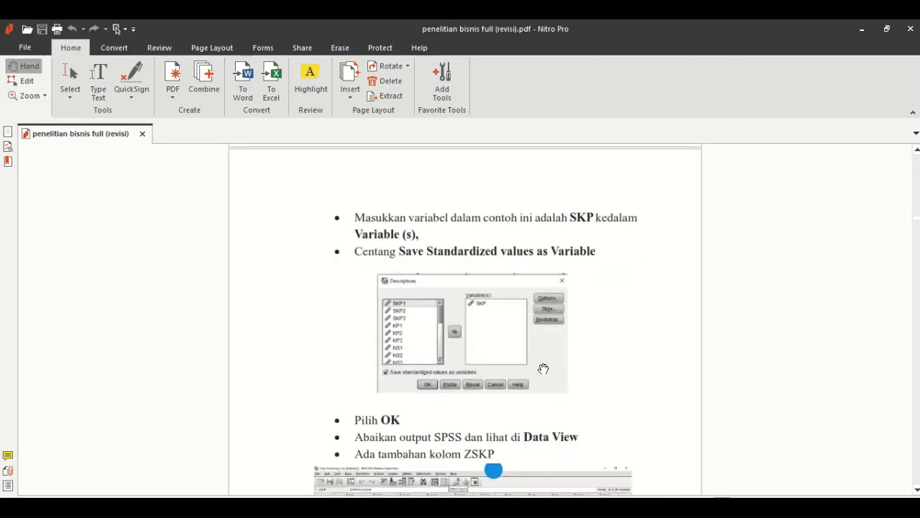
pyautogui.scroll(-6, 548, 362)
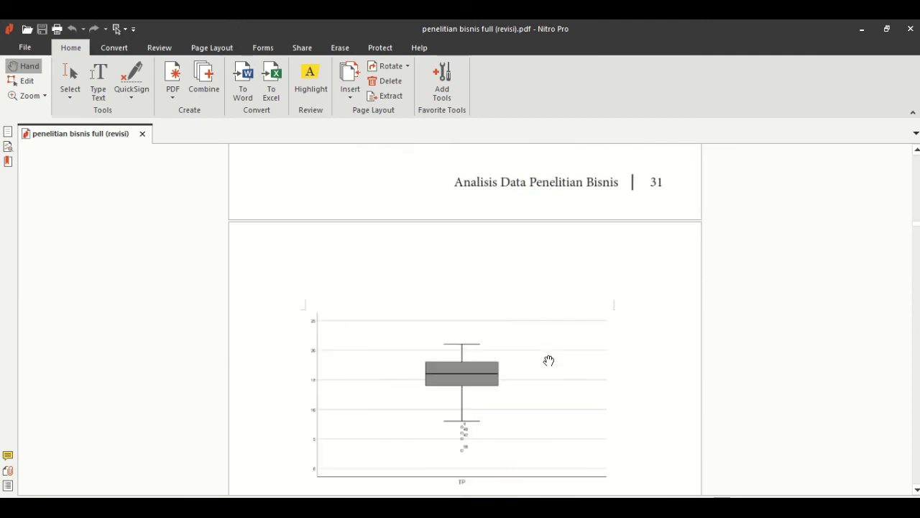
pyautogui.scroll(2, 561, 326)
pyautogui.scroll(3, 561, 325)
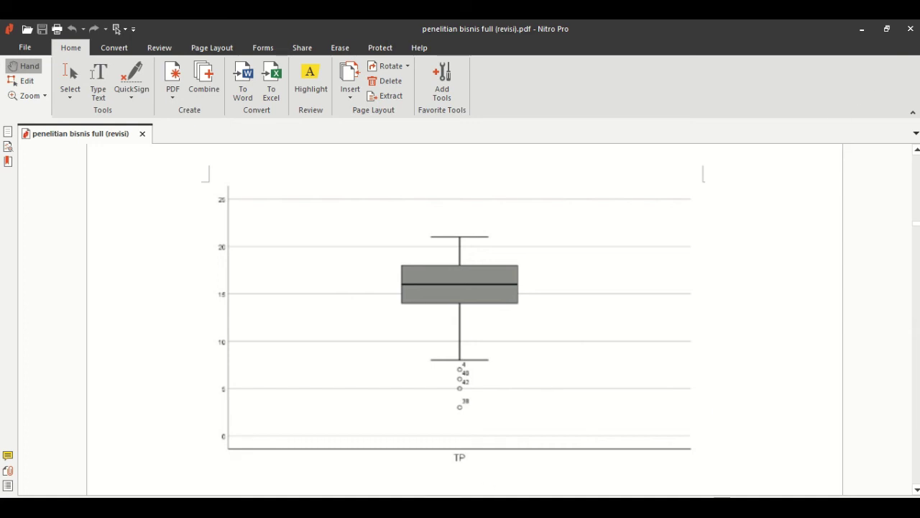
# Return to the SPSS output to view the Pelayanan boxplot, and select cases 5 and 7 in the data editor
pyautogui.moveTo(379, 511)
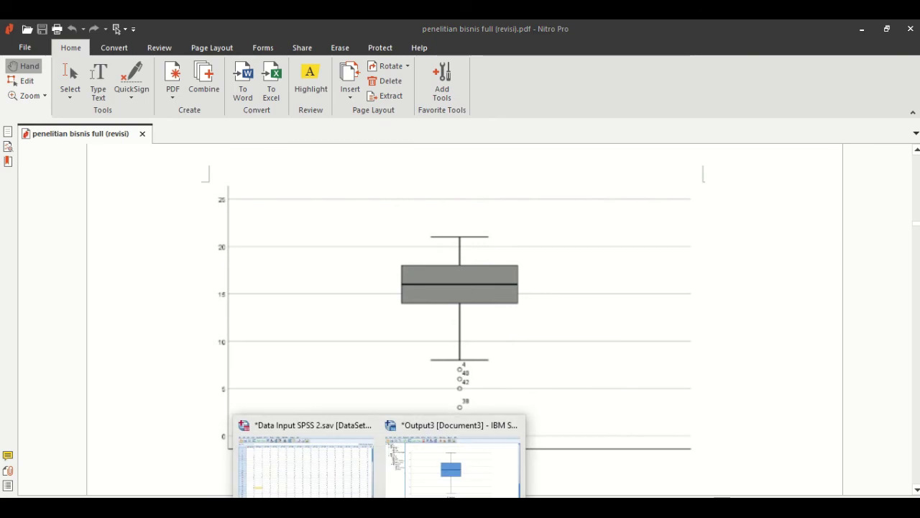
pyautogui.click(427, 487)
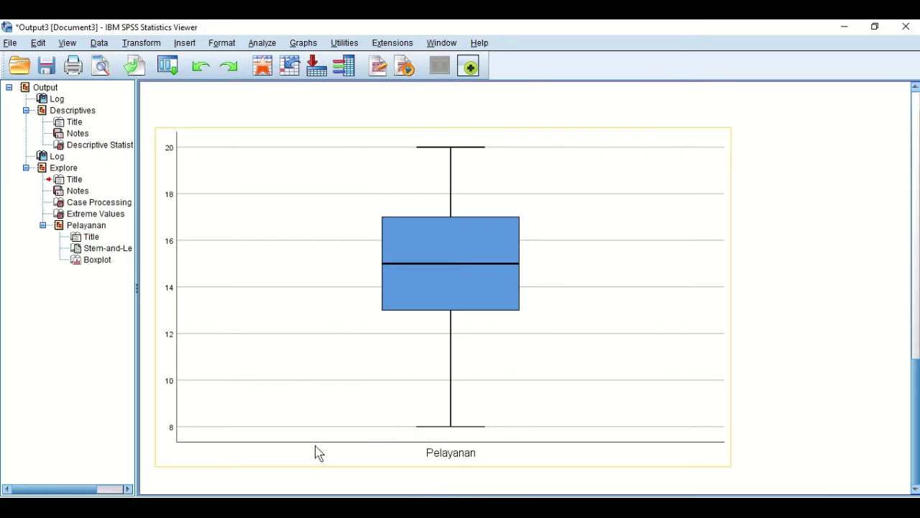
pyautogui.moveTo(379, 510)
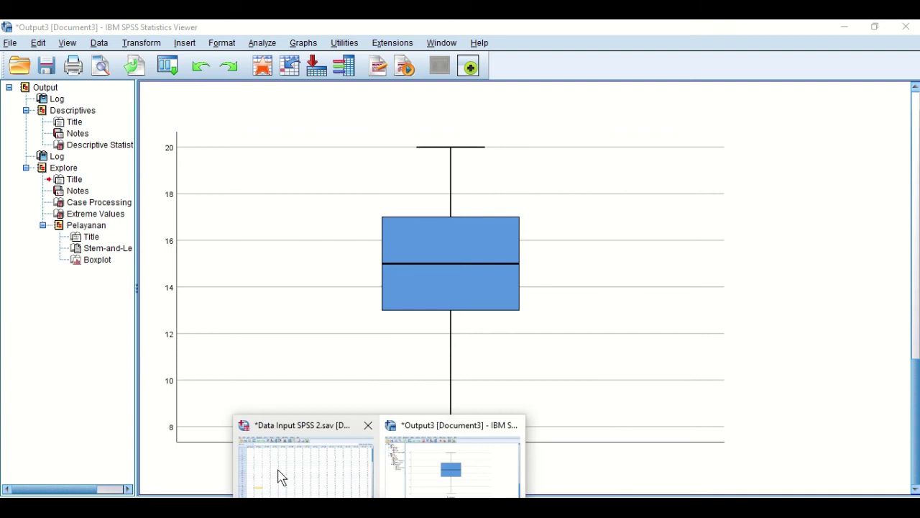
pyautogui.click(283, 477)
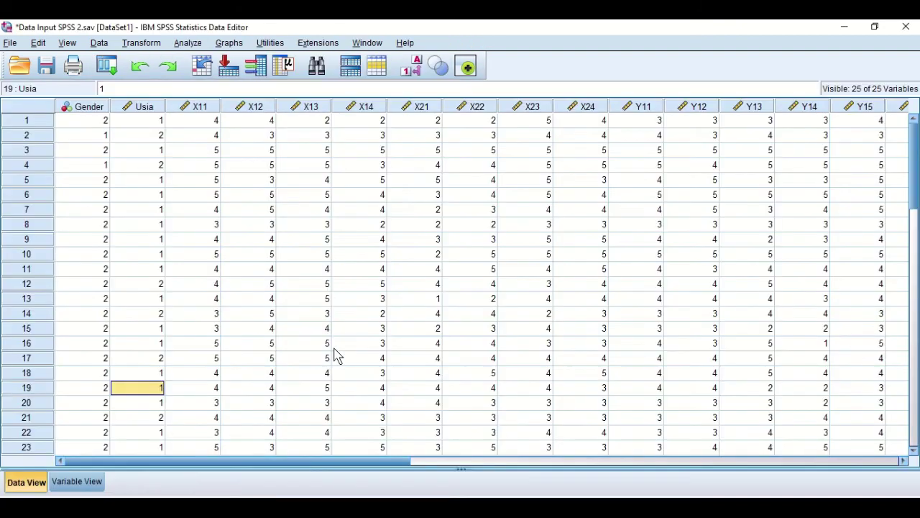
pyautogui.click(54, 181)
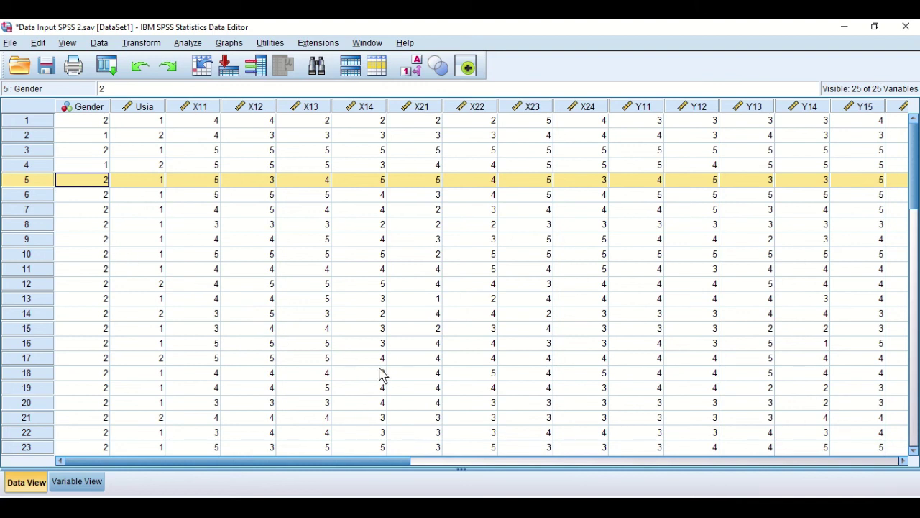
pyautogui.click(51, 210)
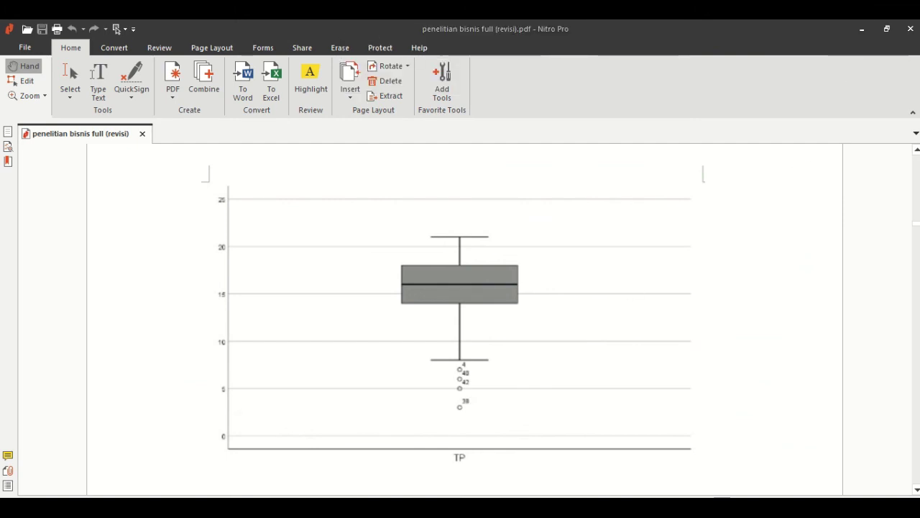
# Locate the example boxplot's outlier cases 4 and 40 in the data and show row 40's clearing option without applying it
pyautogui.click(309, 431)
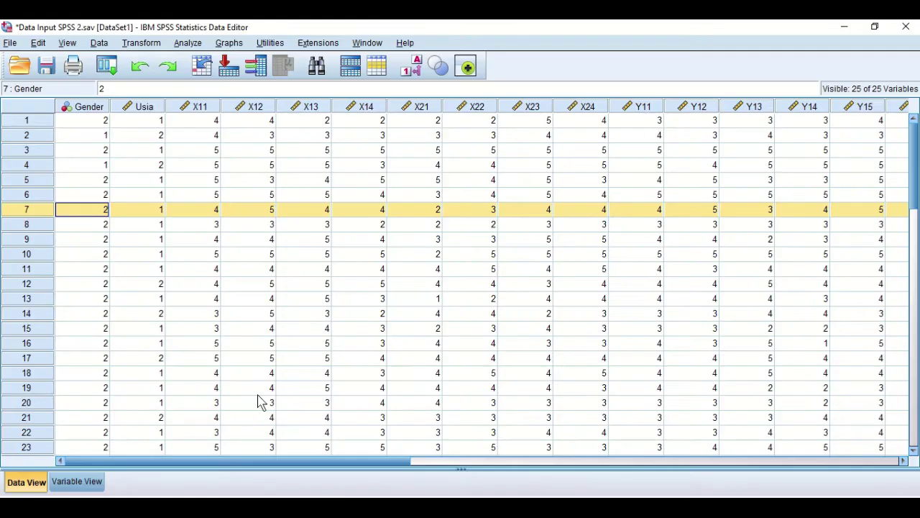
pyautogui.click(47, 169)
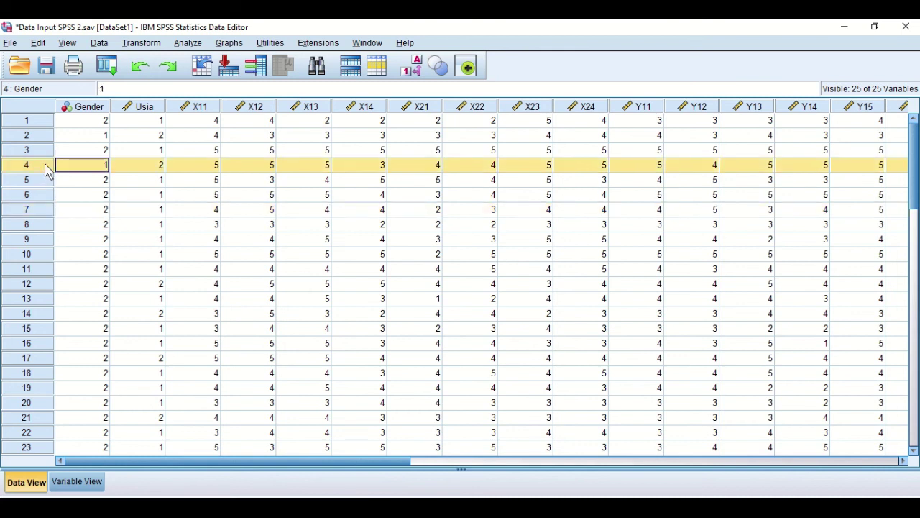
pyautogui.scroll(-2, 40, 311)
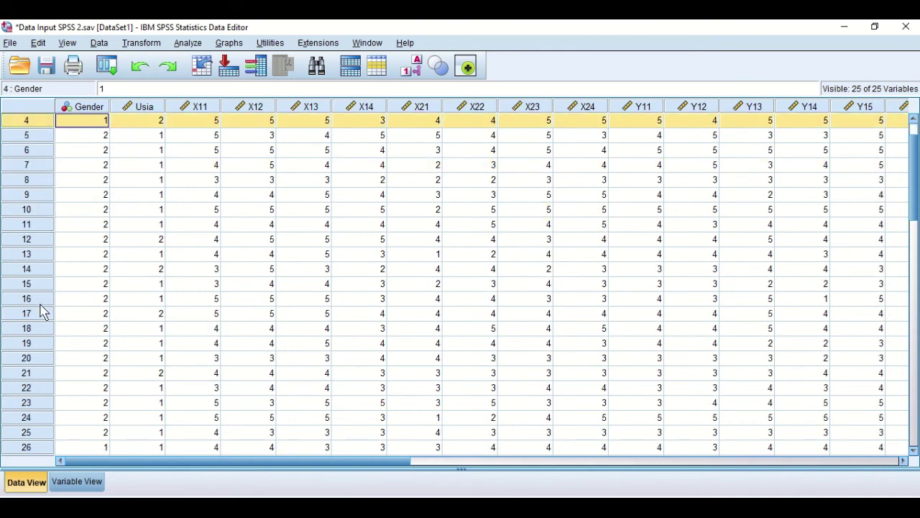
pyautogui.scroll(-4, 43, 316)
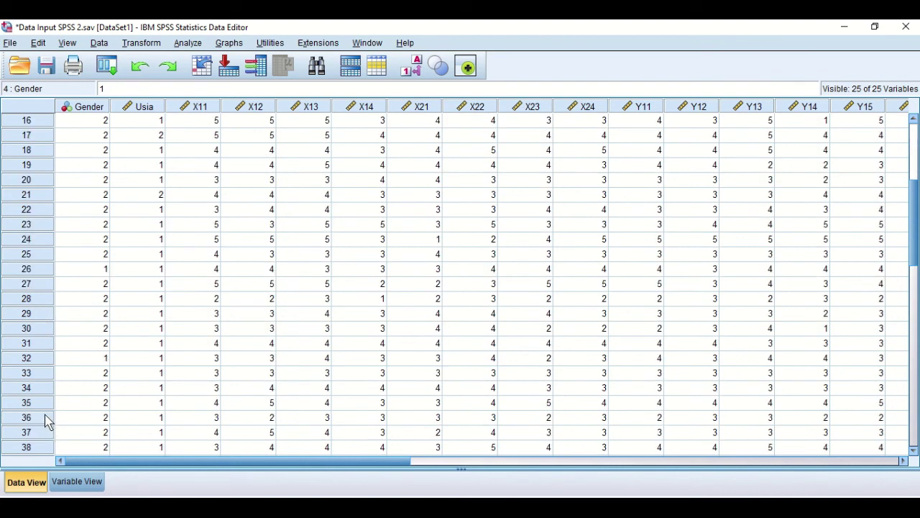
pyautogui.scroll(6, 46, 420)
pyautogui.scroll(-6, 64, 371)
pyautogui.click(26, 440)
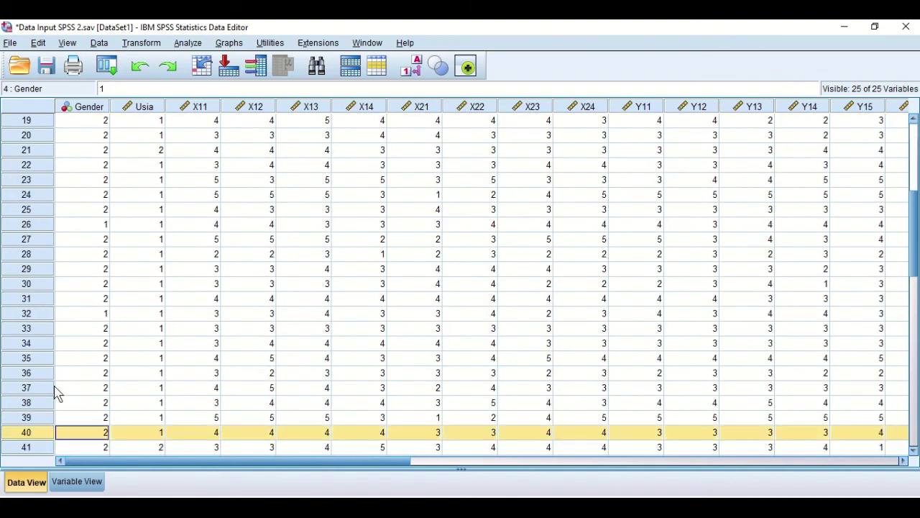
pyautogui.rightClick(26, 440)
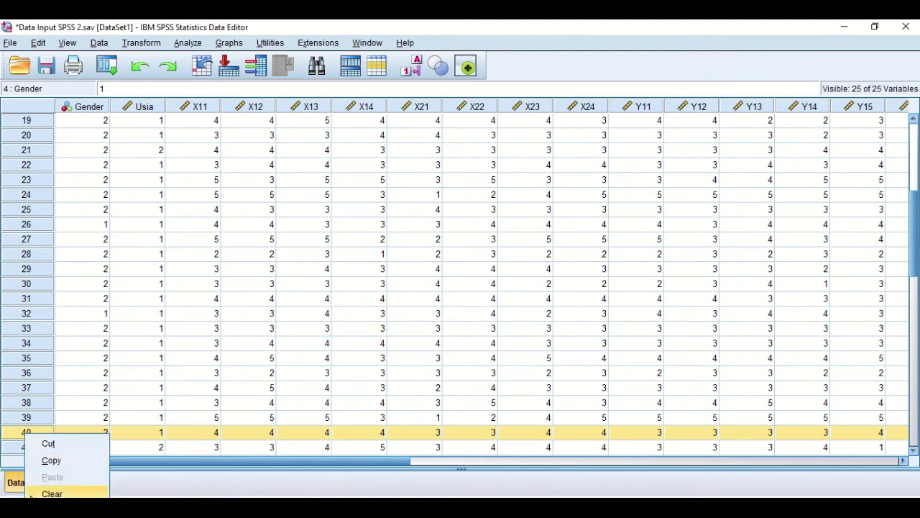
pyautogui.click(180, 377)
pyautogui.scroll(6, 216, 335)
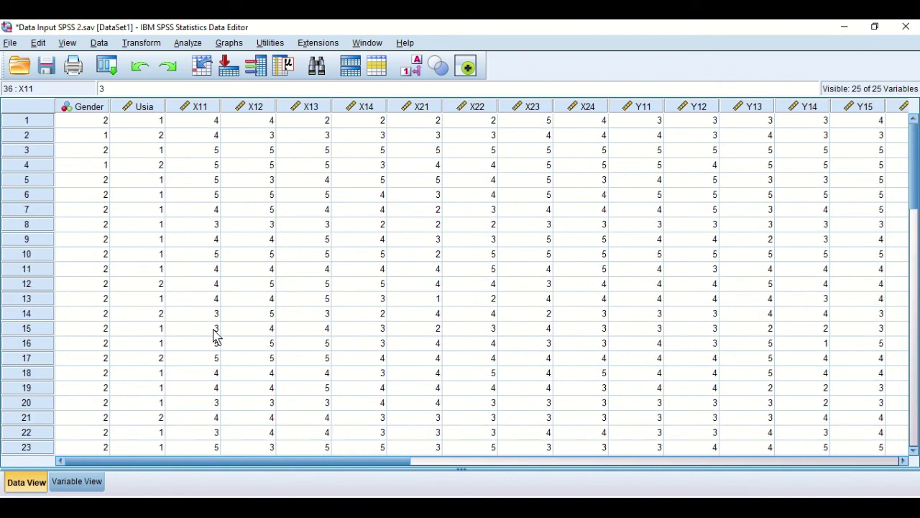
# Select the ZTotal_X1, ZTotal_X2 and ZTotal_Y columns to review the standardized scores
pyautogui.moveTo(337, 459); pyautogui.dragTo(649, 468)
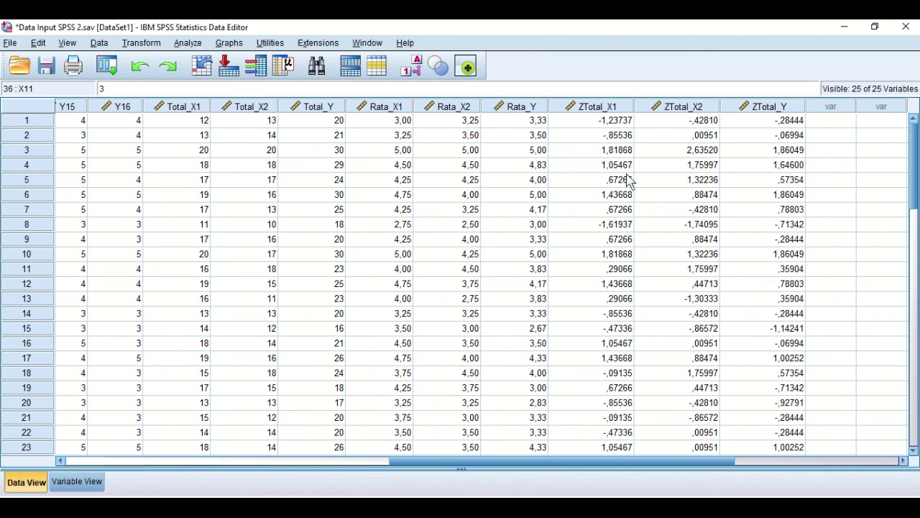
pyautogui.click(619, 110)
pyautogui.hotkey('shift', 'Right')
pyautogui.hotkey('shift', 'Right')
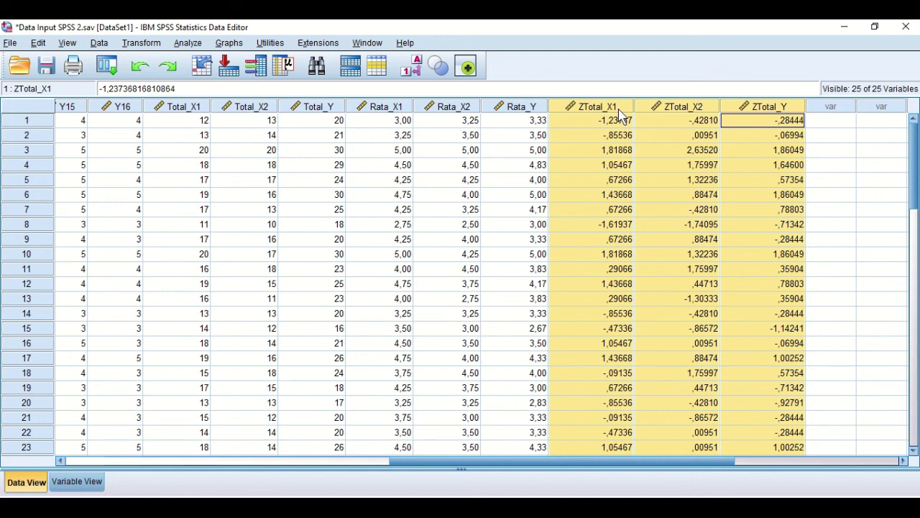
# Reopen the Explore analysis, check its plot settings, and keep Outliers as the only selected statistic
pyautogui.click(205, 45)
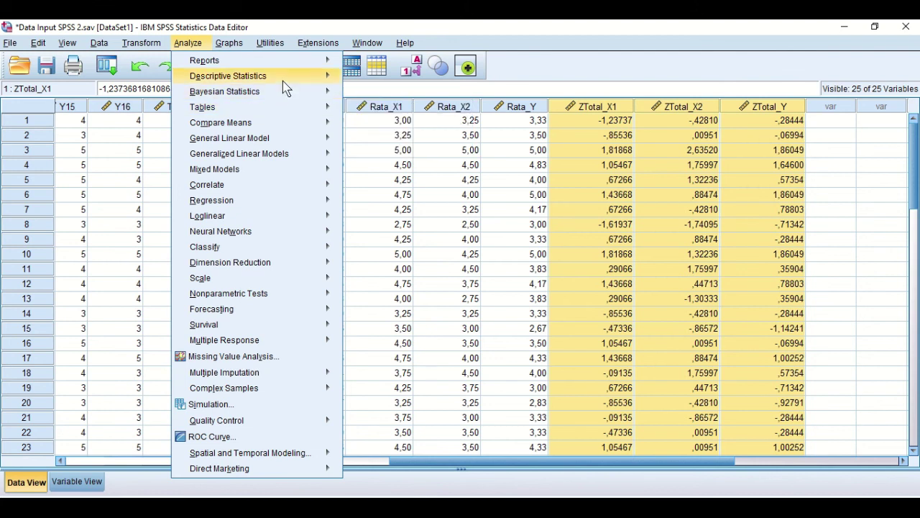
pyautogui.moveTo(282, 77)
pyautogui.click(371, 115)
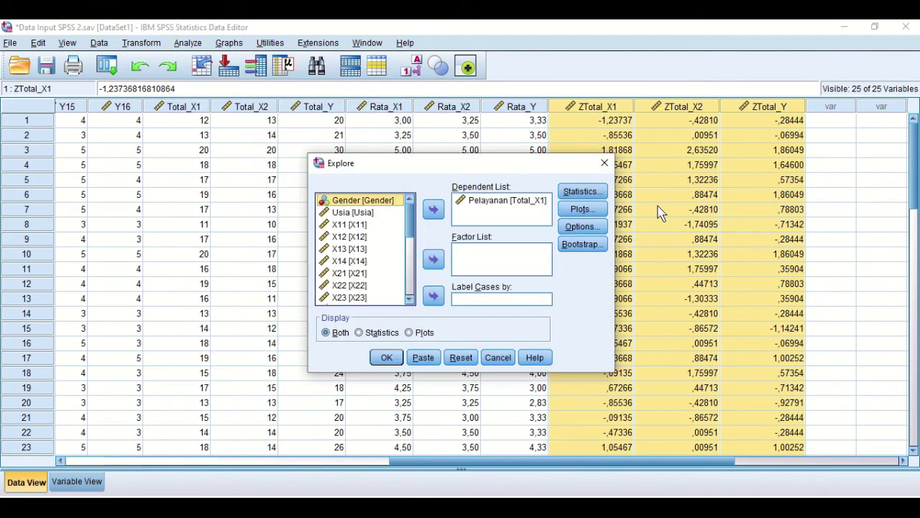
pyautogui.click(584, 210)
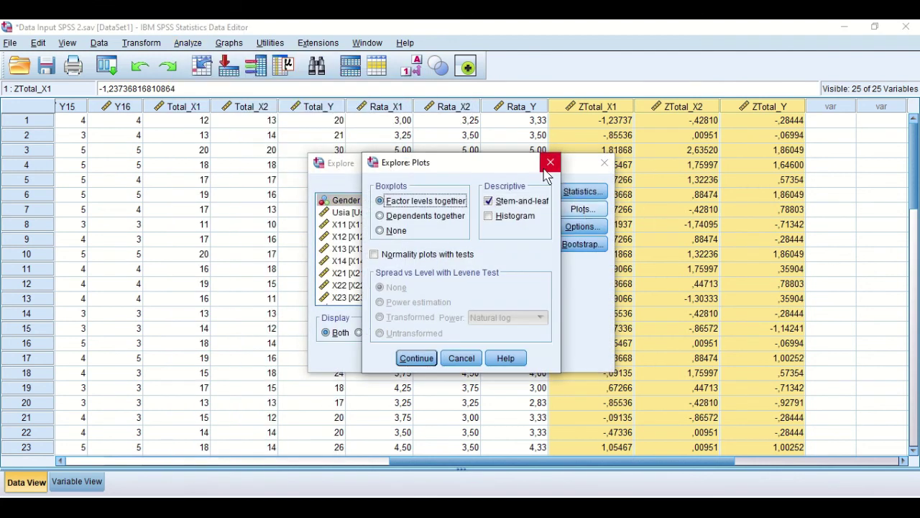
pyautogui.click(550, 162)
pyautogui.click(564, 190)
pyautogui.click(414, 275)
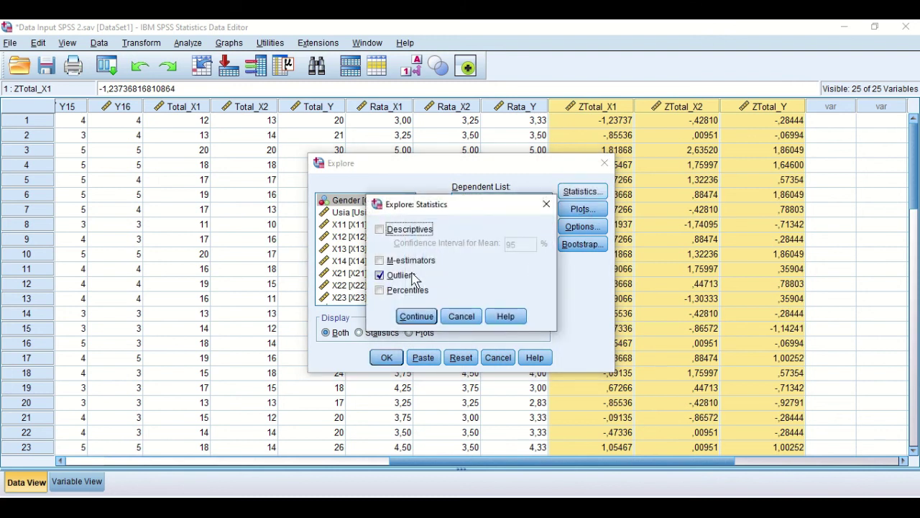
pyautogui.click(429, 316)
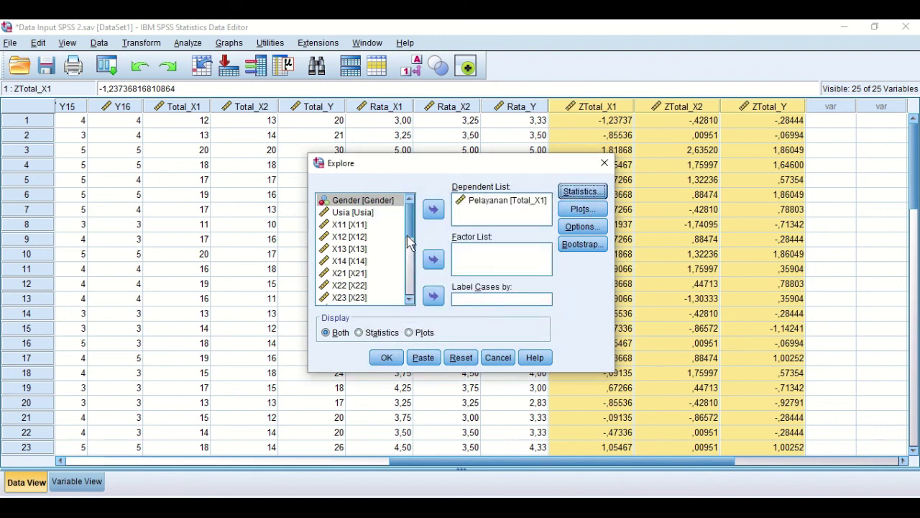
# Replace Pelayanan with Kepuasan [Total_X2] as the dependent variable and run the Explore analysis
pyautogui.scroll(-3, 407, 235)
pyautogui.click(495, 201)
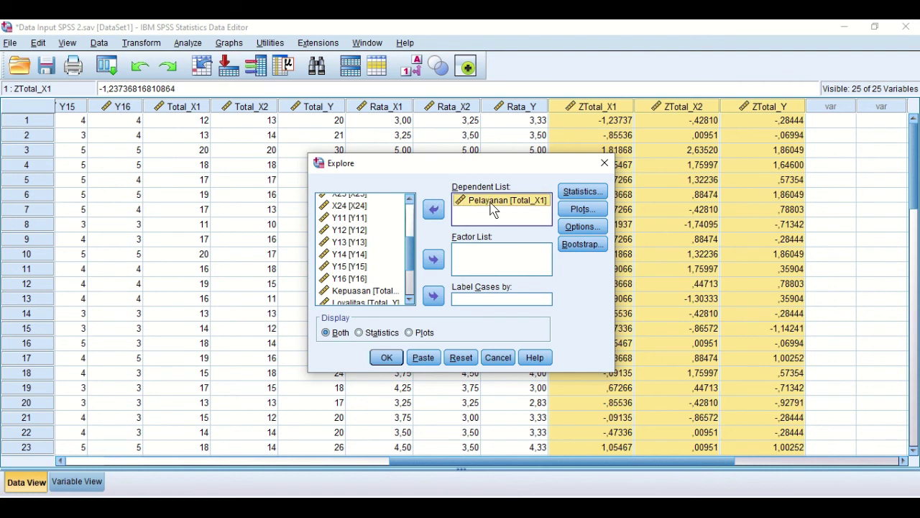
pyautogui.click(433, 209)
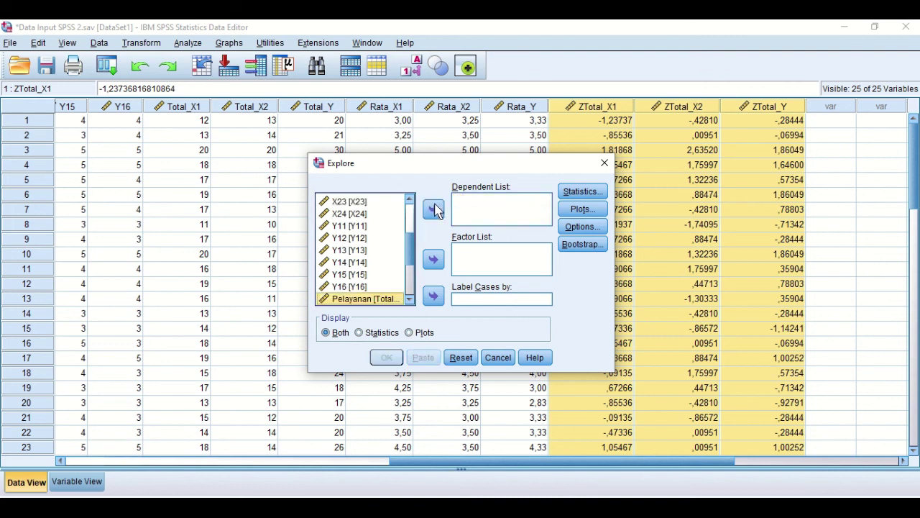
pyautogui.click(410, 300)
pyautogui.click(410, 300)
pyautogui.click(410, 300)
pyautogui.click(389, 274)
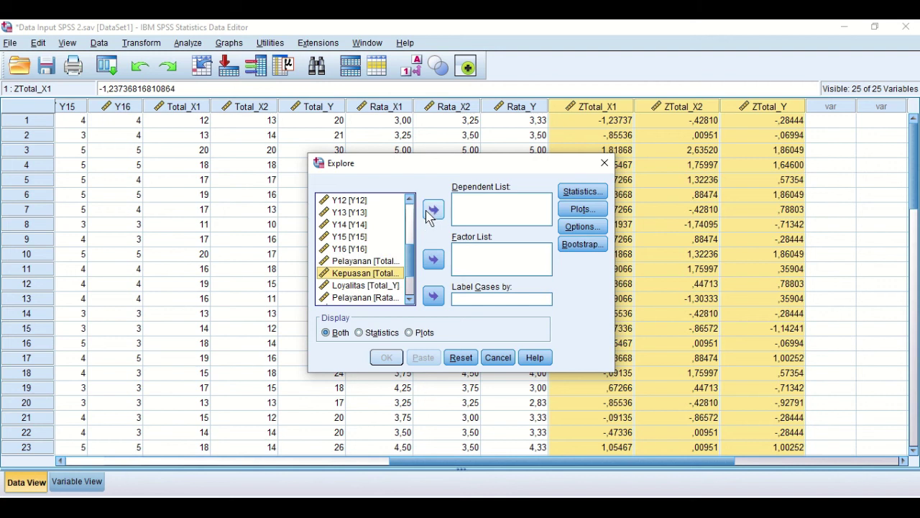
pyautogui.click(433, 209)
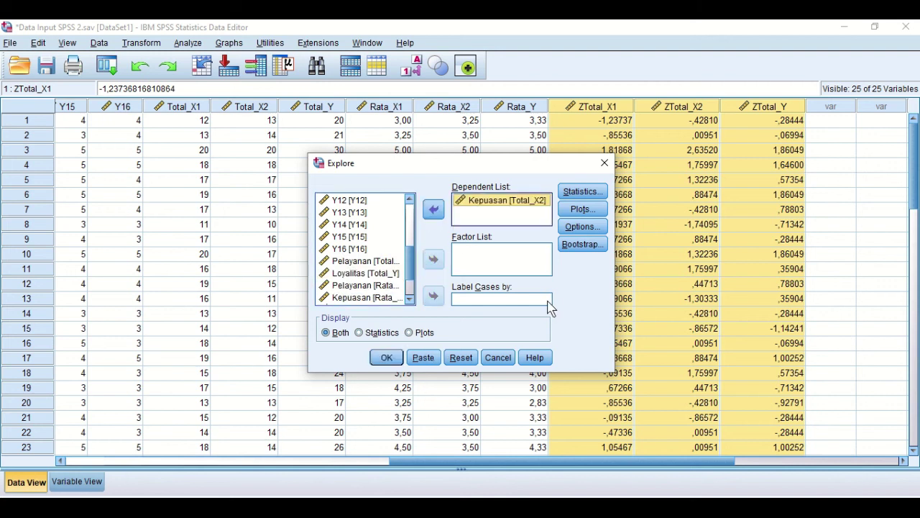
pyautogui.click(387, 358)
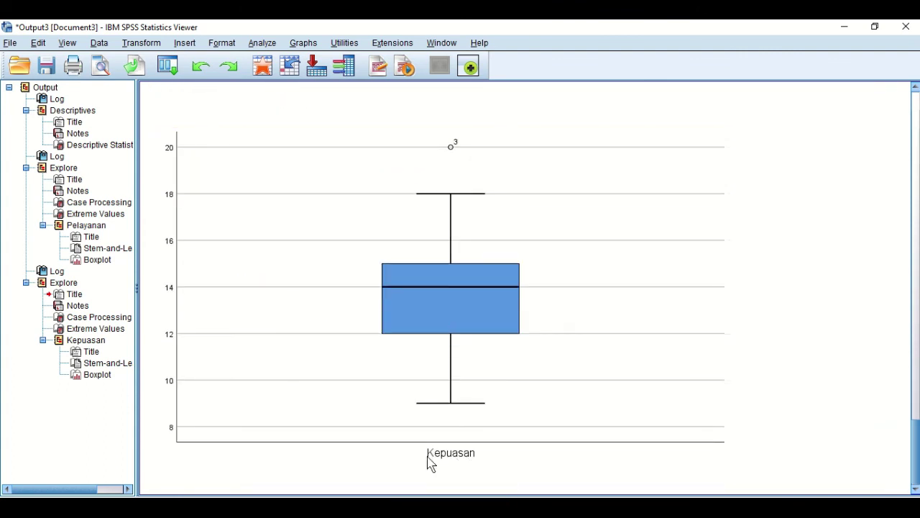
# Examine the Kepuasan boxplot for outliers, and locate case 3's ZTotal_X2 score and row in the data
pyautogui.click(453, 156)
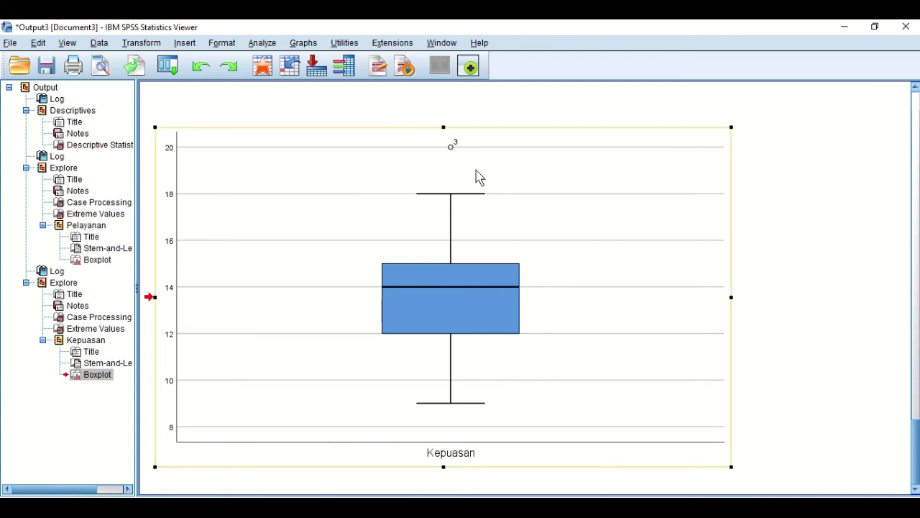
pyautogui.click(839, 29)
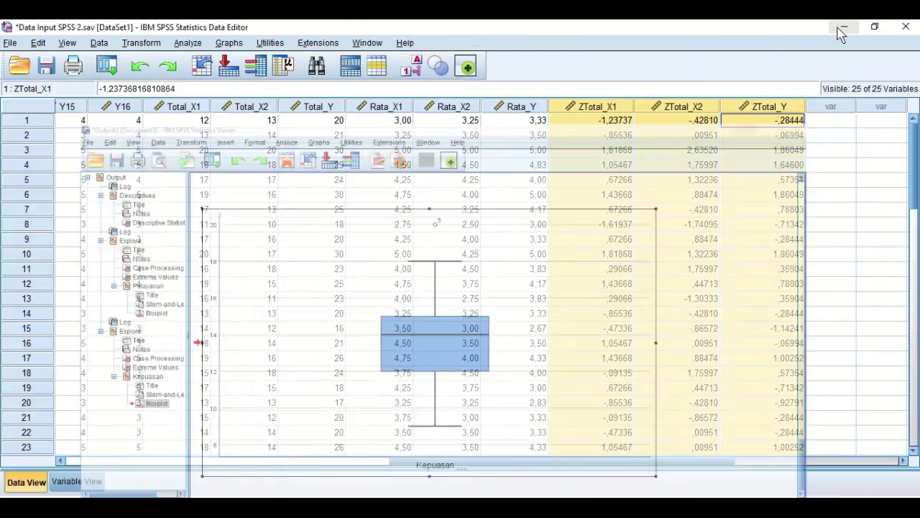
pyautogui.click(684, 167)
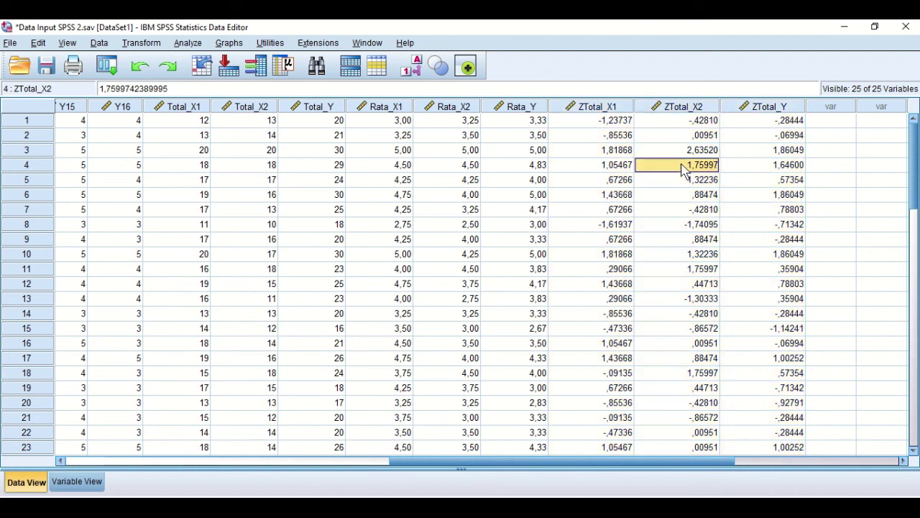
pyautogui.click(690, 152)
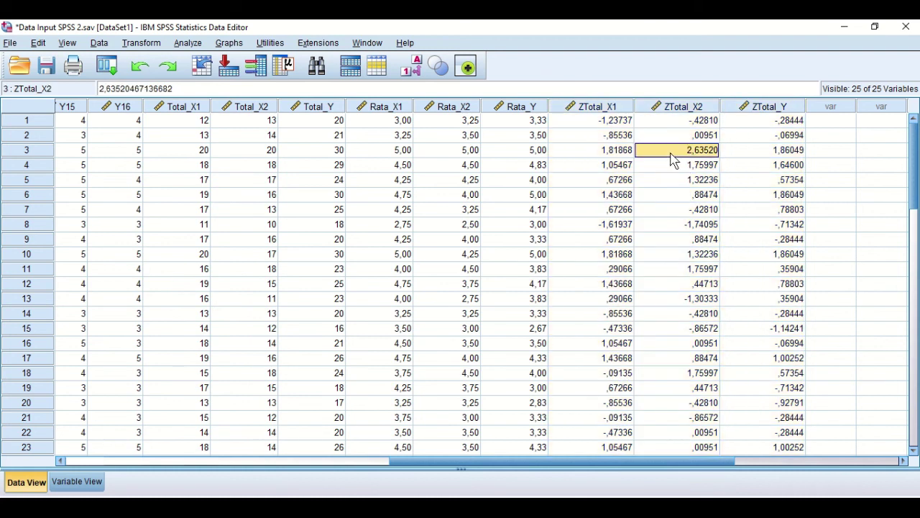
pyautogui.click(29, 149)
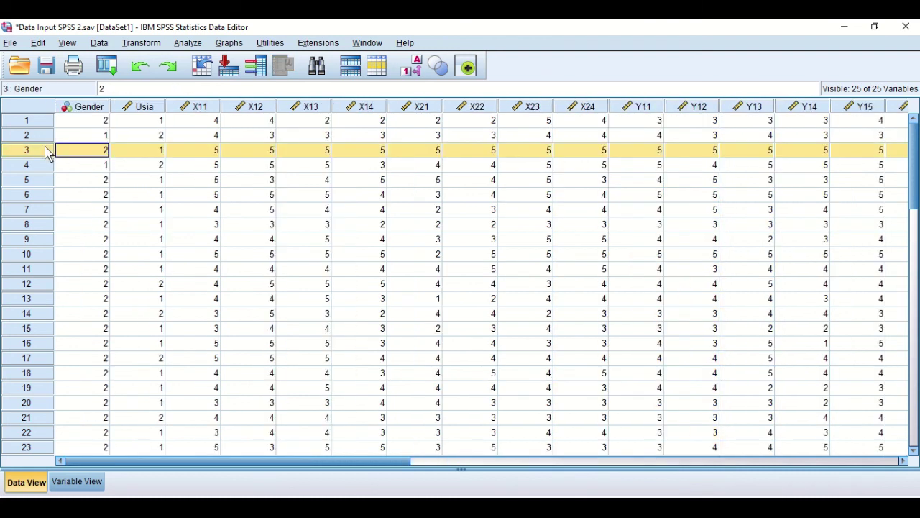
# Reopen the Explore analysis and replace Kepuasan with Loyalitas [Total_Y] as the dependent variable
pyautogui.click(193, 43)
pyautogui.moveTo(313, 81)
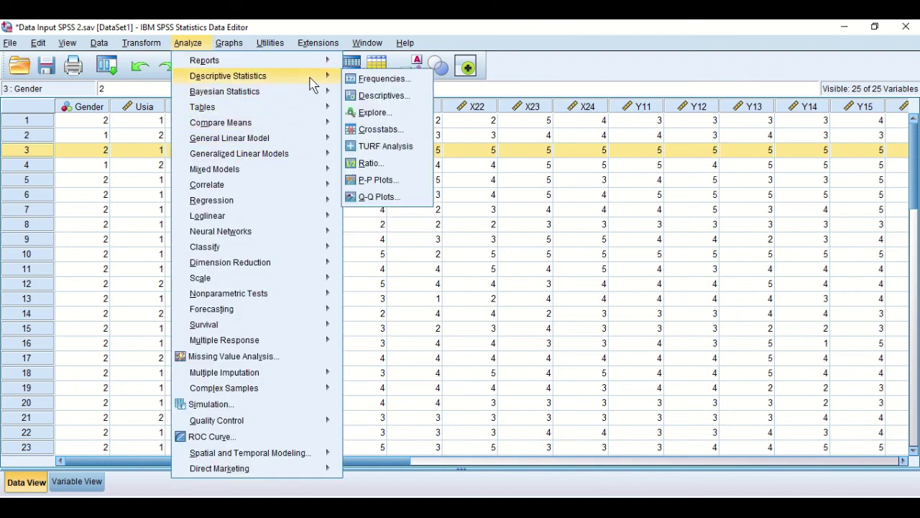
pyautogui.click(374, 113)
pyautogui.click(492, 205)
pyautogui.click(432, 209)
pyautogui.click(411, 287)
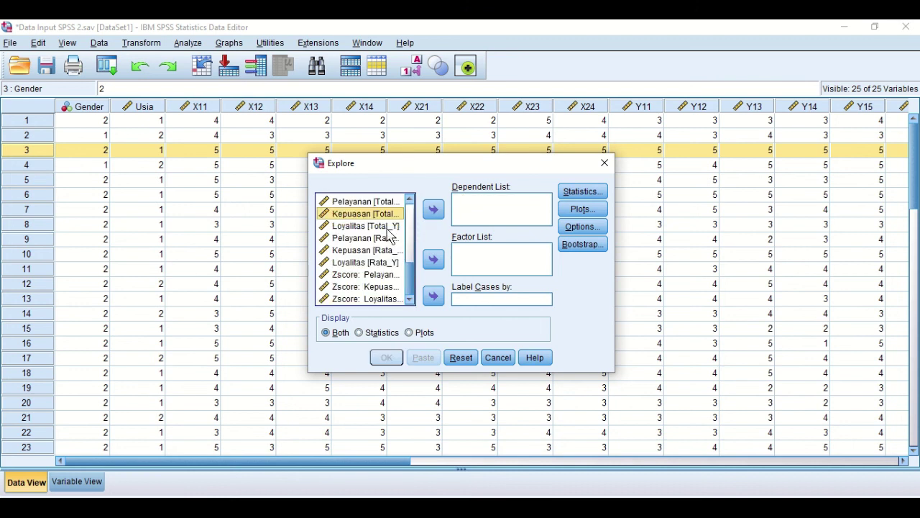
pyautogui.click(387, 227)
pyautogui.click(433, 213)
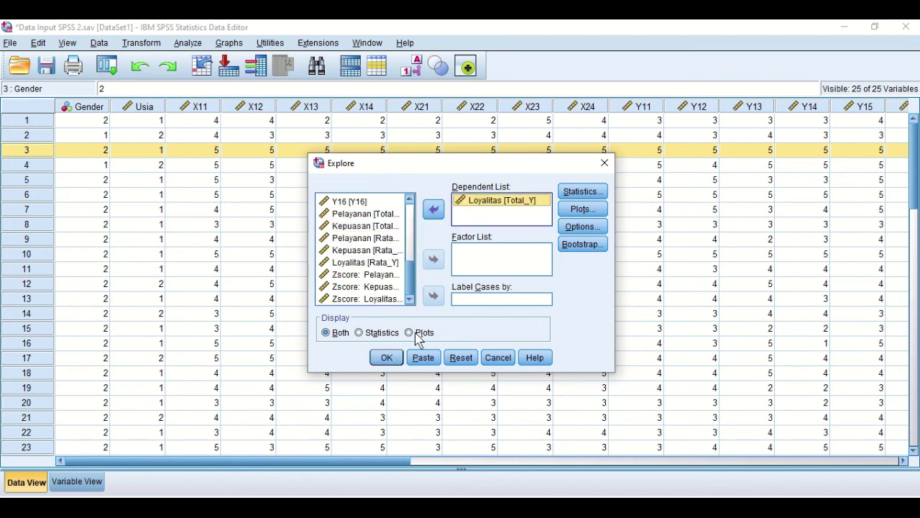
# Run the Explore analysis with only the Outliers statistic and examine the Loyalitas boxplot
pyautogui.click(581, 192)
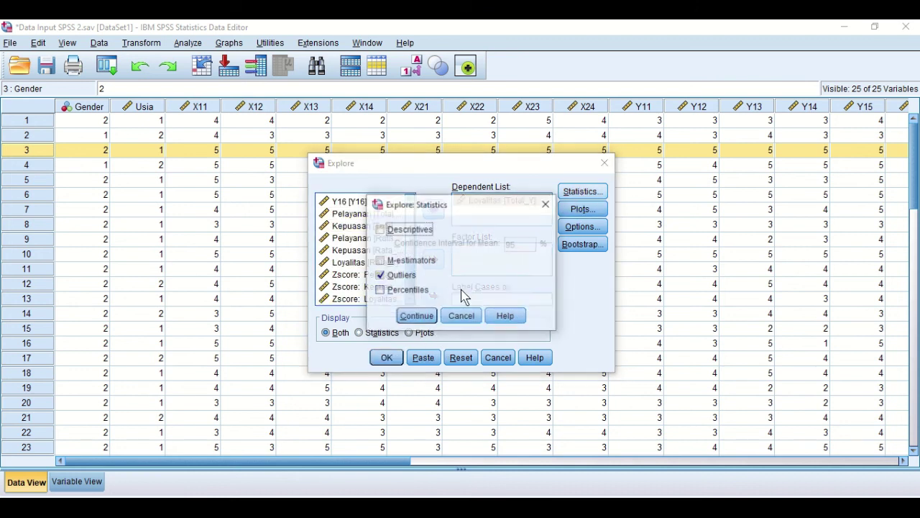
pyautogui.click(416, 317)
pyautogui.click(386, 358)
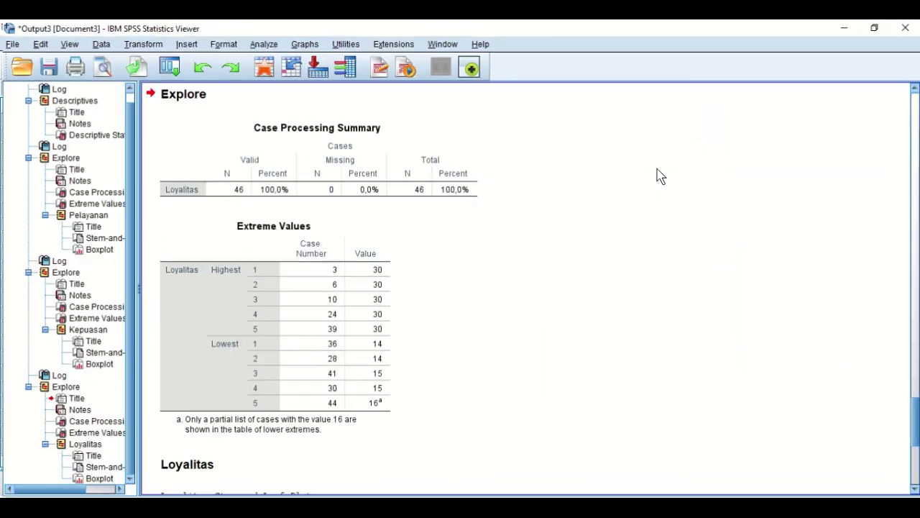
pyautogui.click(717, 103)
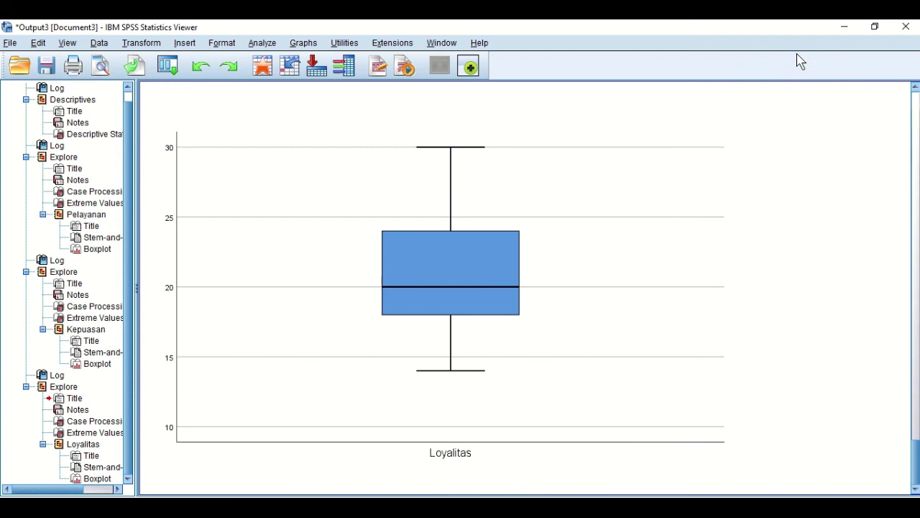
pyautogui.click(843, 26)
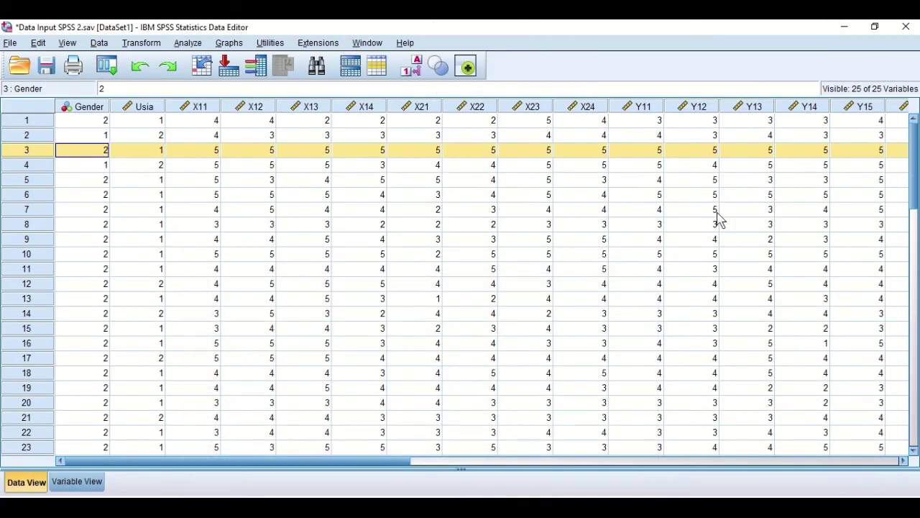
# Examine the standardized totals for extreme scores, checking case 3's ZTotal_X2 and case 28's ZTotal_X1
pyautogui.moveTo(363, 463); pyautogui.dragTo(707, 469)
pyautogui.click(632, 151)
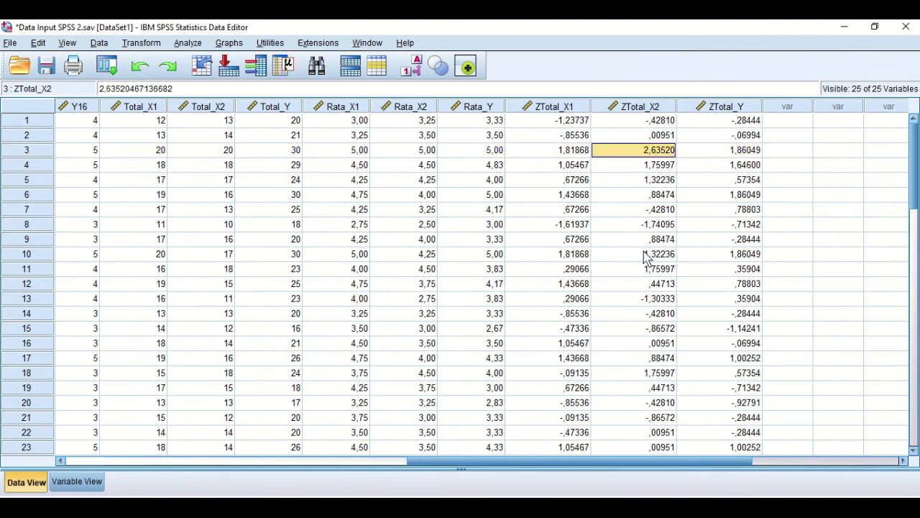
pyautogui.scroll(-4, 611, 302)
pyautogui.scroll(-6, 602, 314)
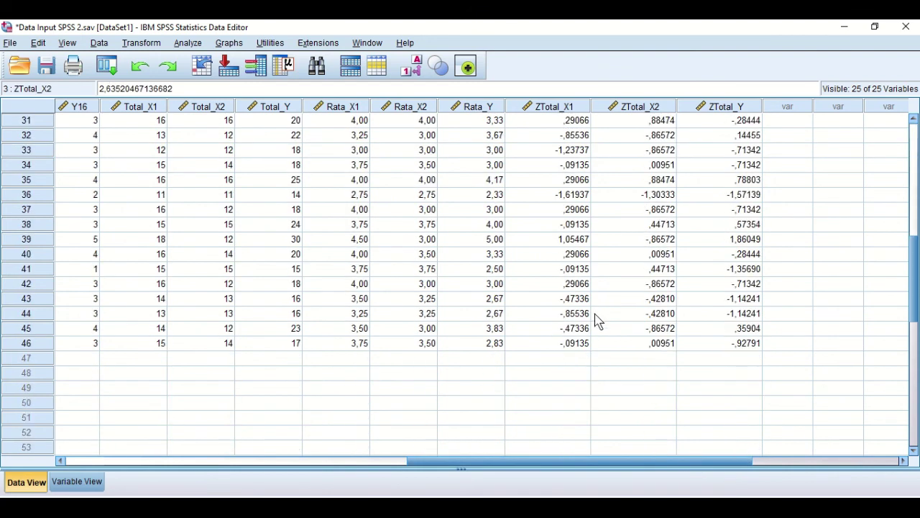
pyautogui.scroll(3, 595, 321)
pyautogui.click(572, 213)
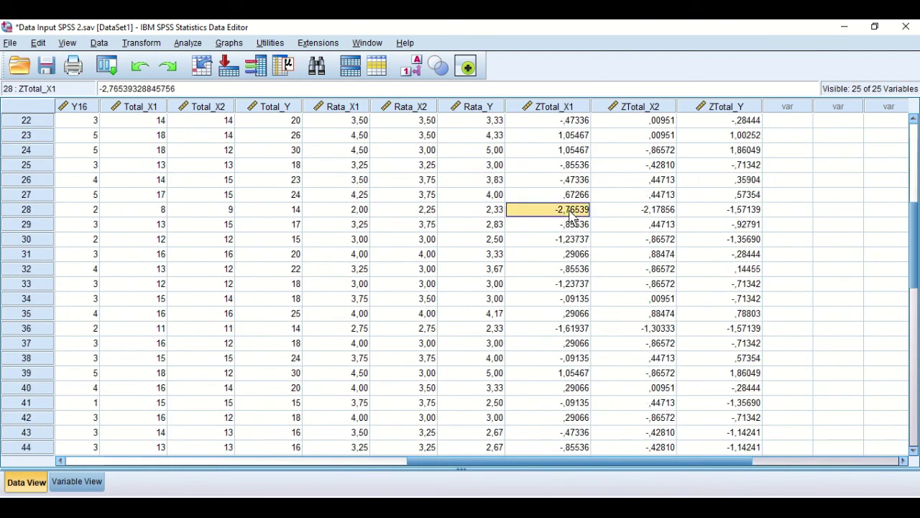